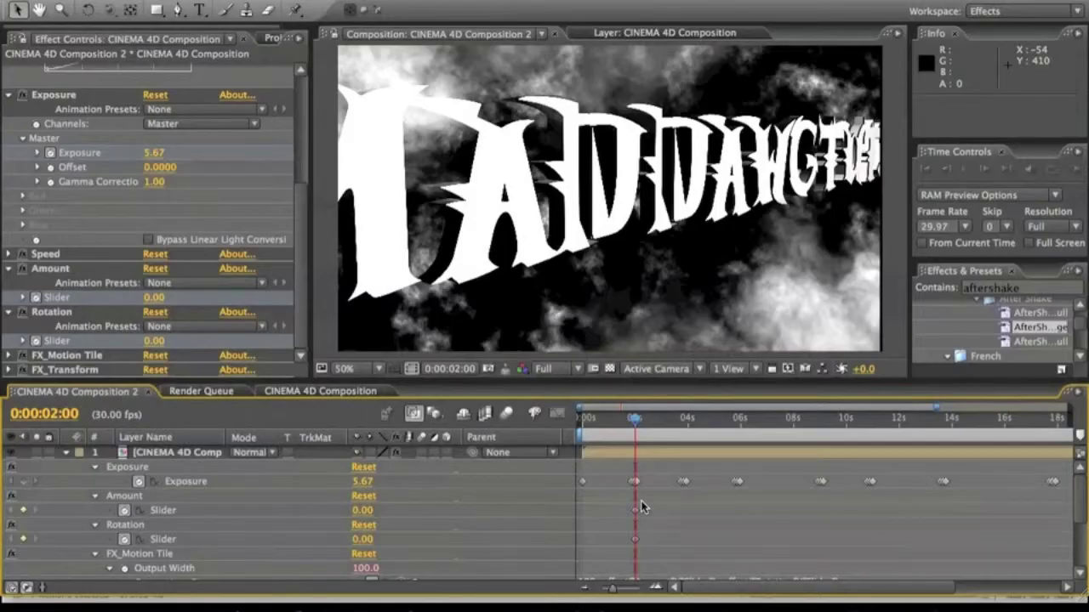
Remove the Amount and Rotation keyframes at 2 s and put the playhead back at 0:00:01:27.
left_click_drag(642, 506, 581, 541)
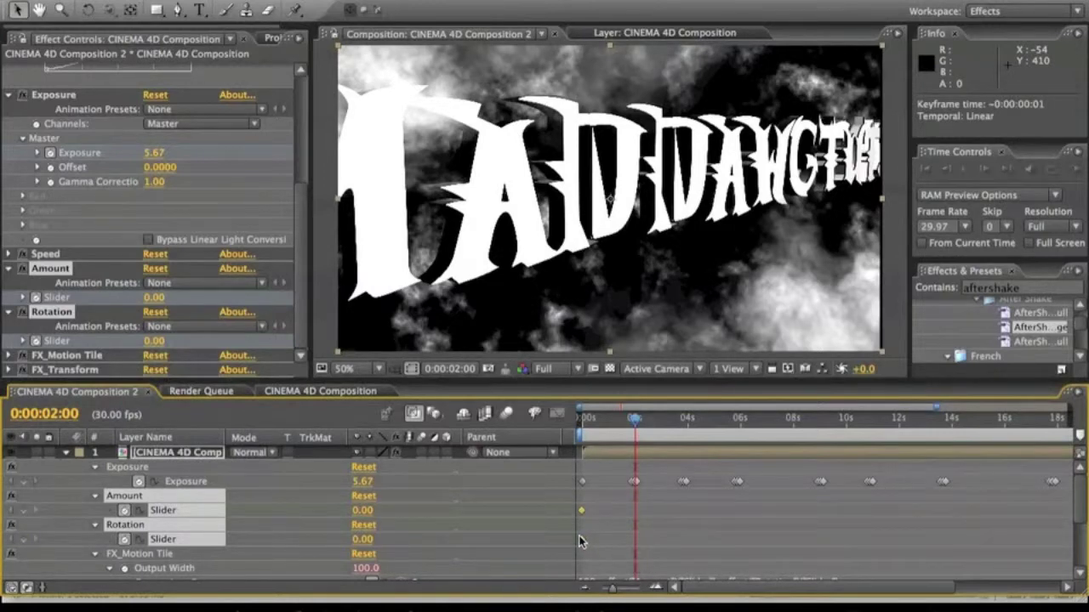
left_click(606, 539)
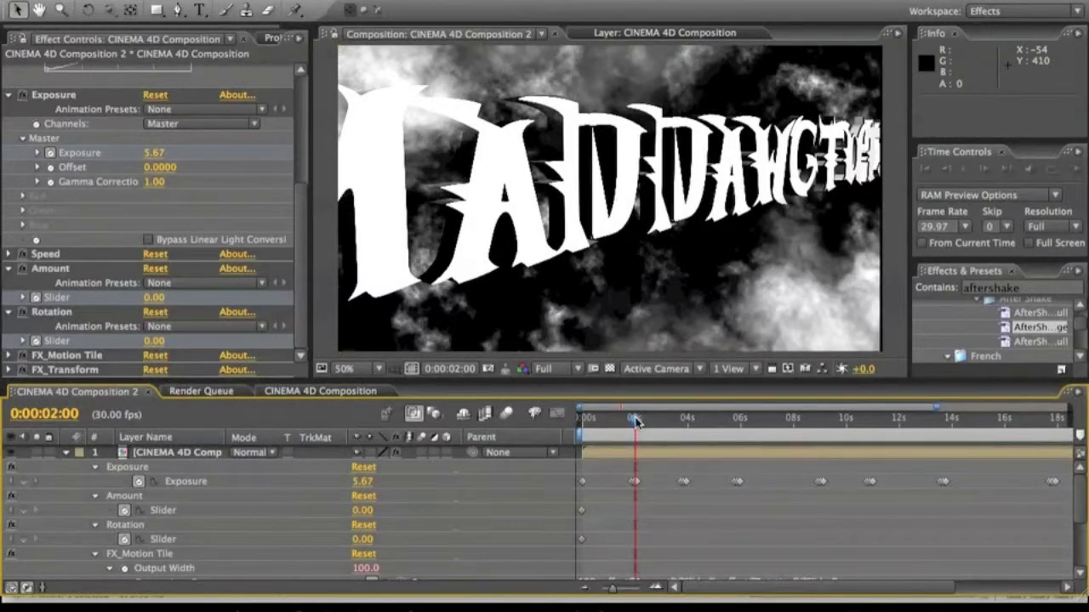
left_click_drag(634, 418, 637, 423)
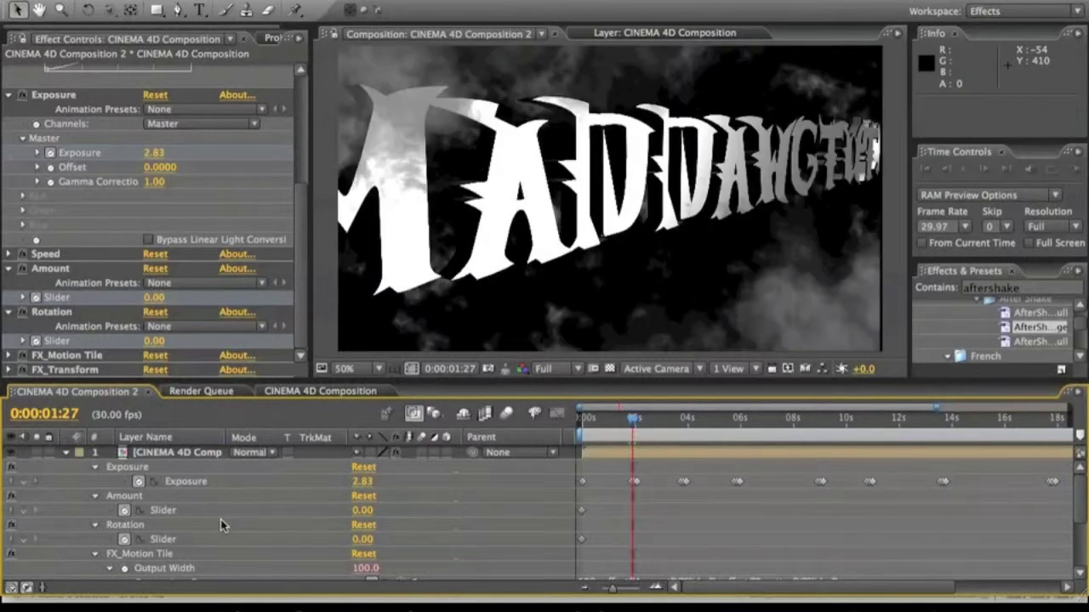
Add Amount and Rotation keyframes at 1:27 with Amount at 0.
left_click(24, 511)
left_click(24, 539)
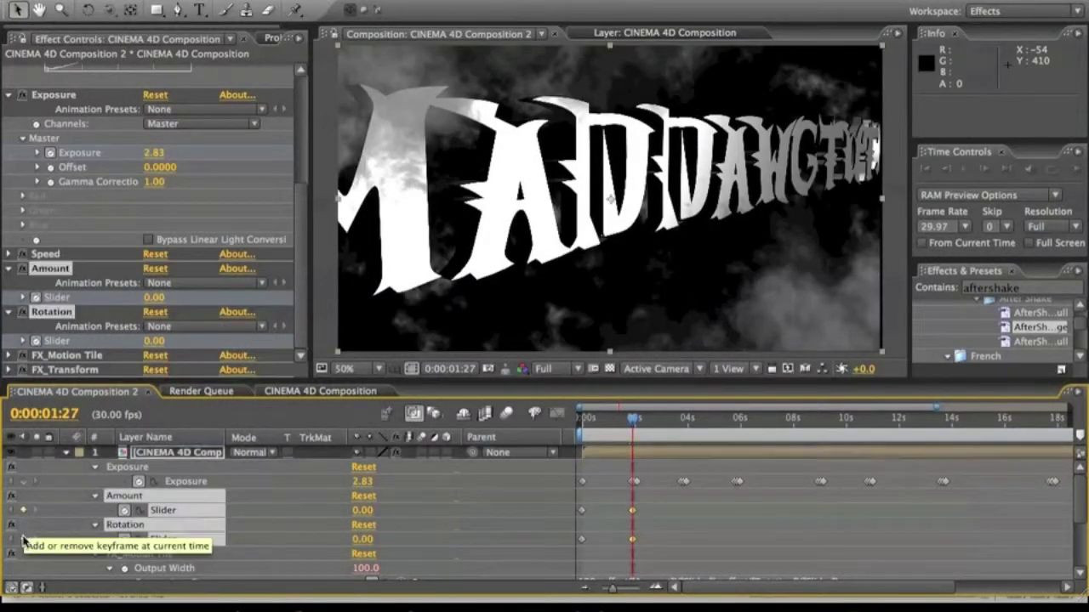
left_click(313, 525)
left_click(364, 510)
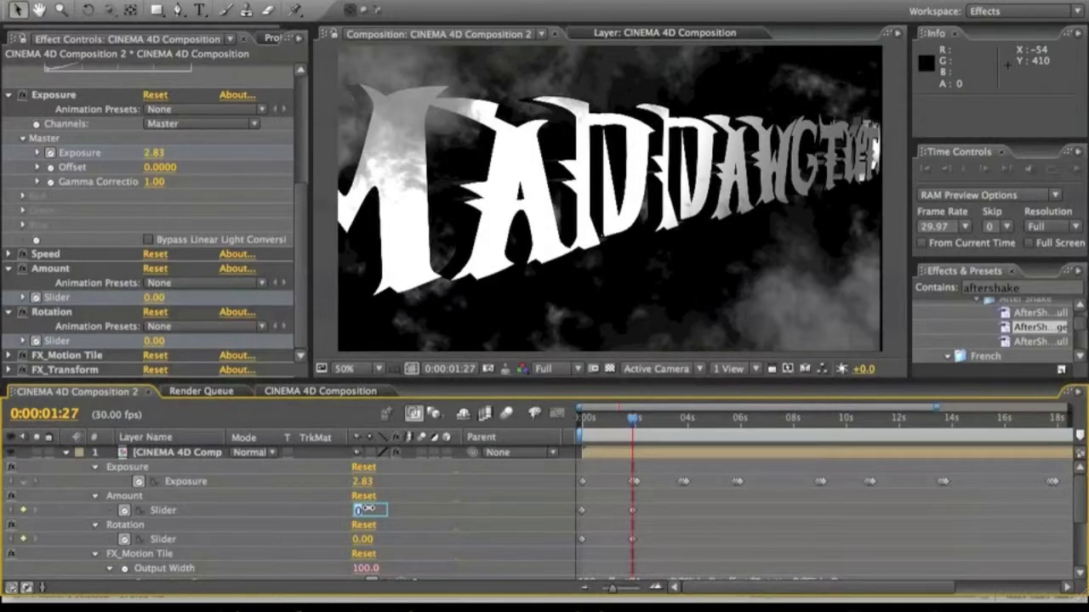
key("Return")
Key Amount to 50 and Rotation to 10 at the flash peak around 1:29.
left_click_drag(638, 420, 639, 421)
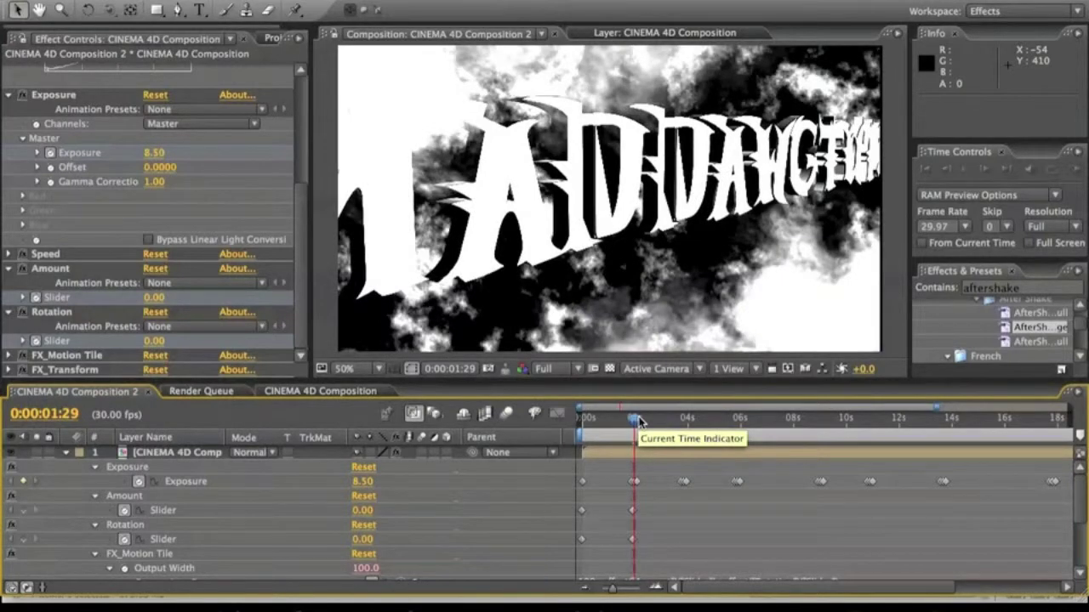
left_click(362, 510)
type("50")
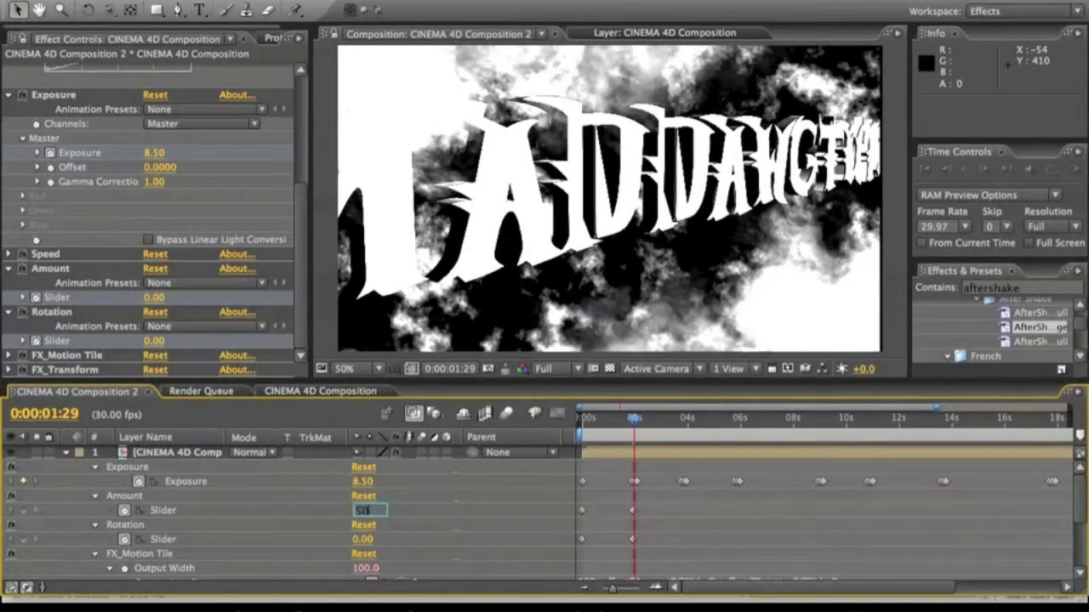
key("Return")
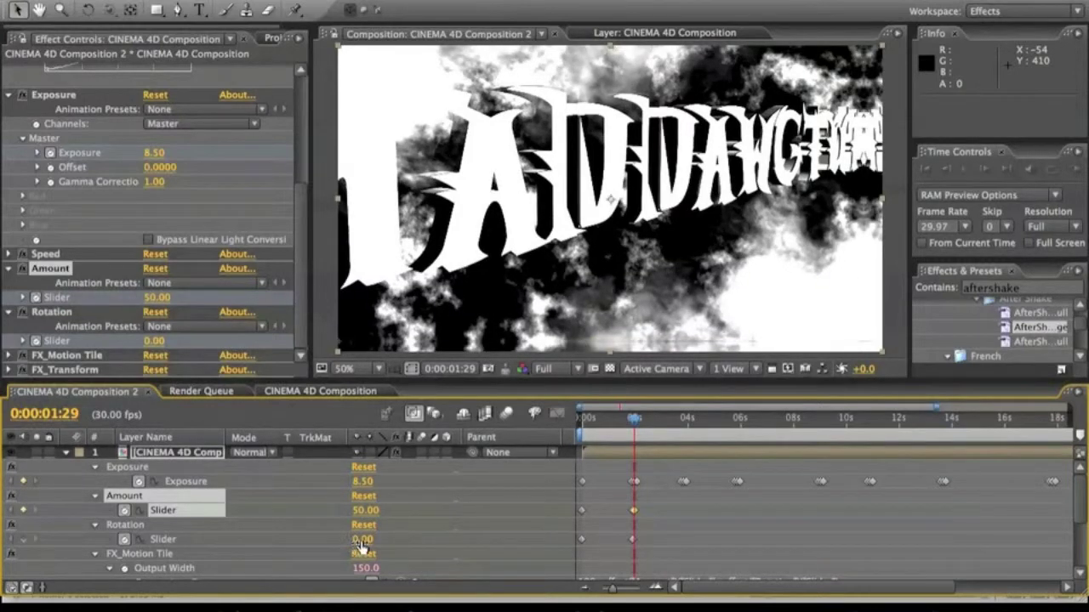
left_click_drag(634, 421, 632, 421)
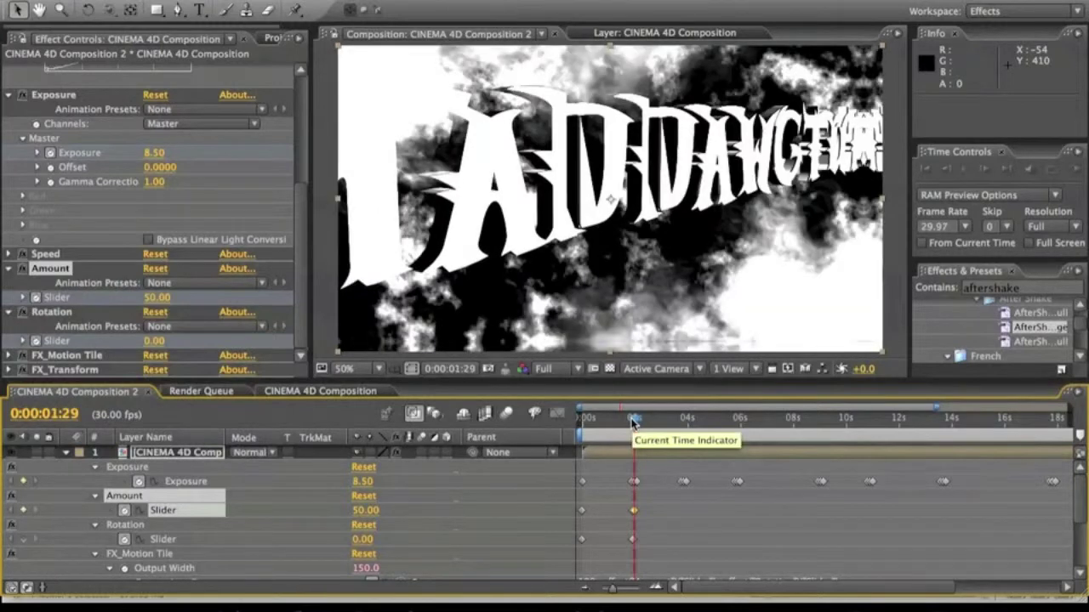
left_click(361, 540)
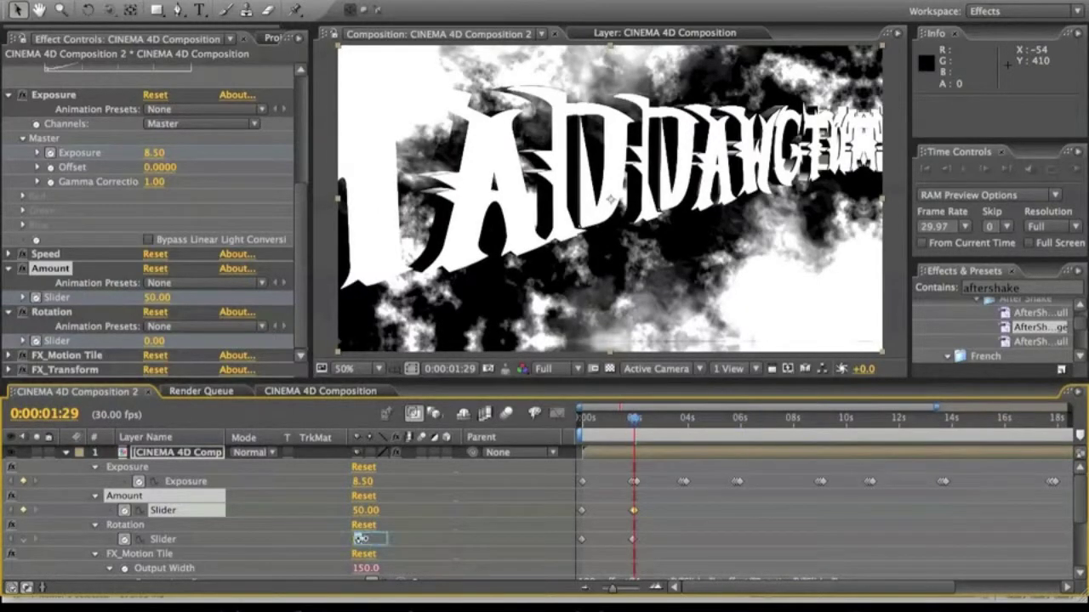
type("10")
key("Return")
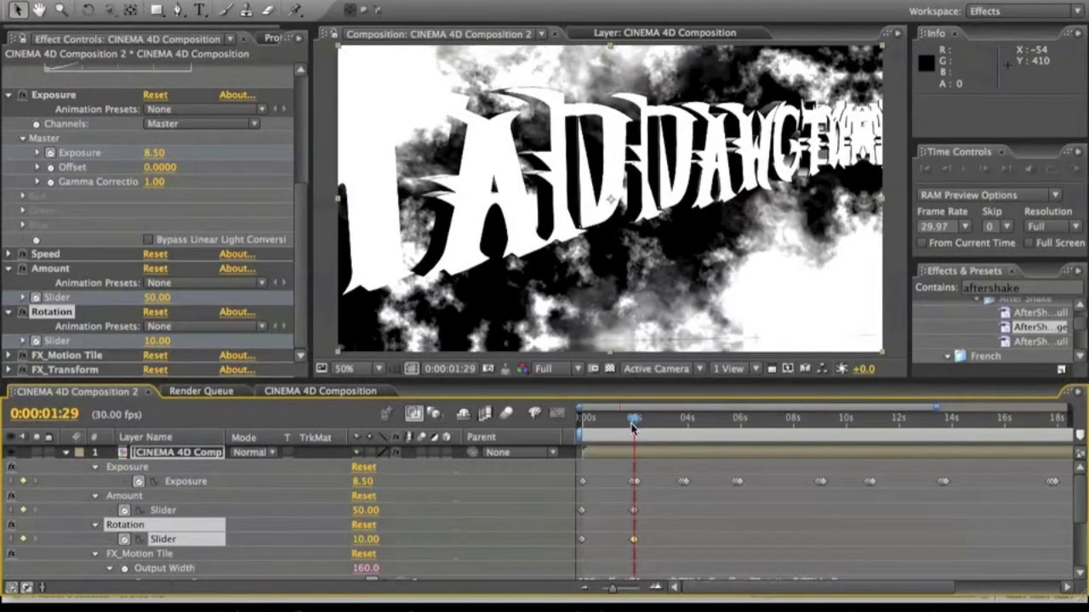
At 2:02, set Amount back to 0.
left_click_drag(634, 423, 637, 428)
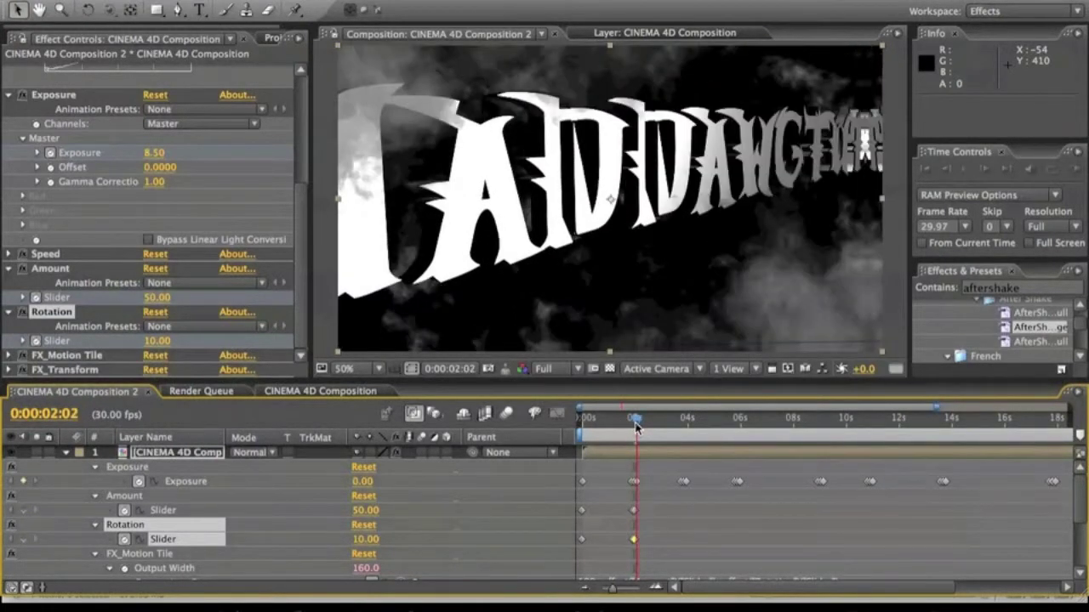
left_click(361, 510)
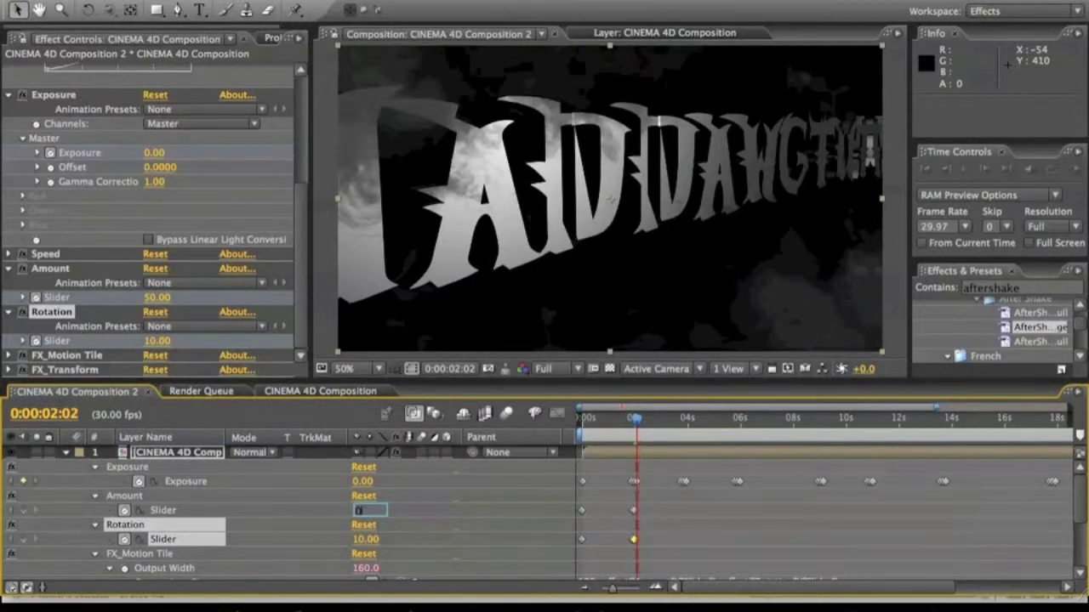
type("0")
left_click(358, 540)
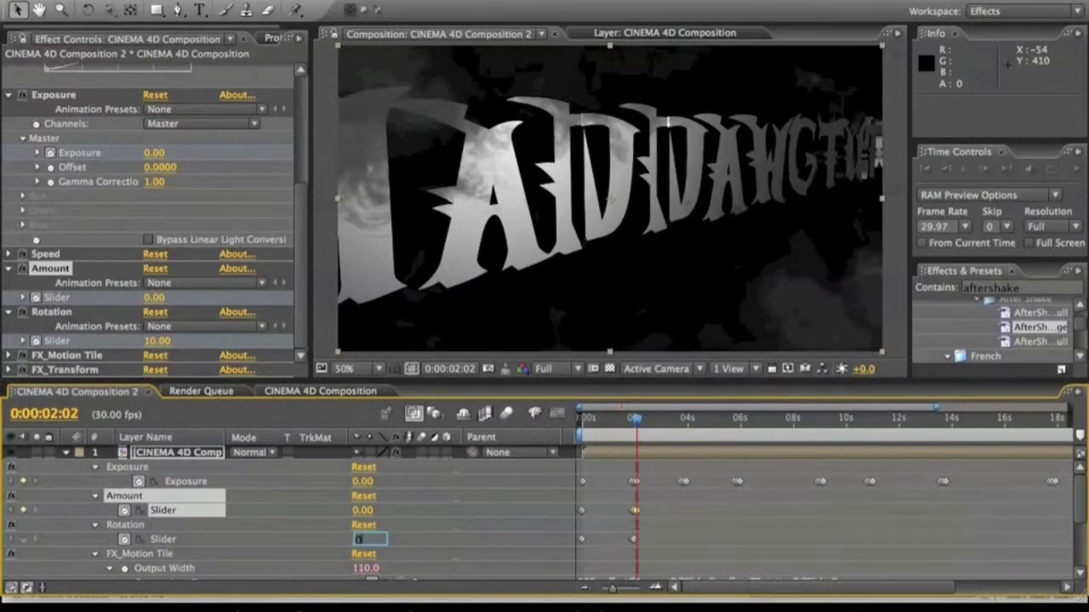
Set Rotation back to 0 and copy the six Amount and Rotation shake keyframes.
type("0")
key("Return")
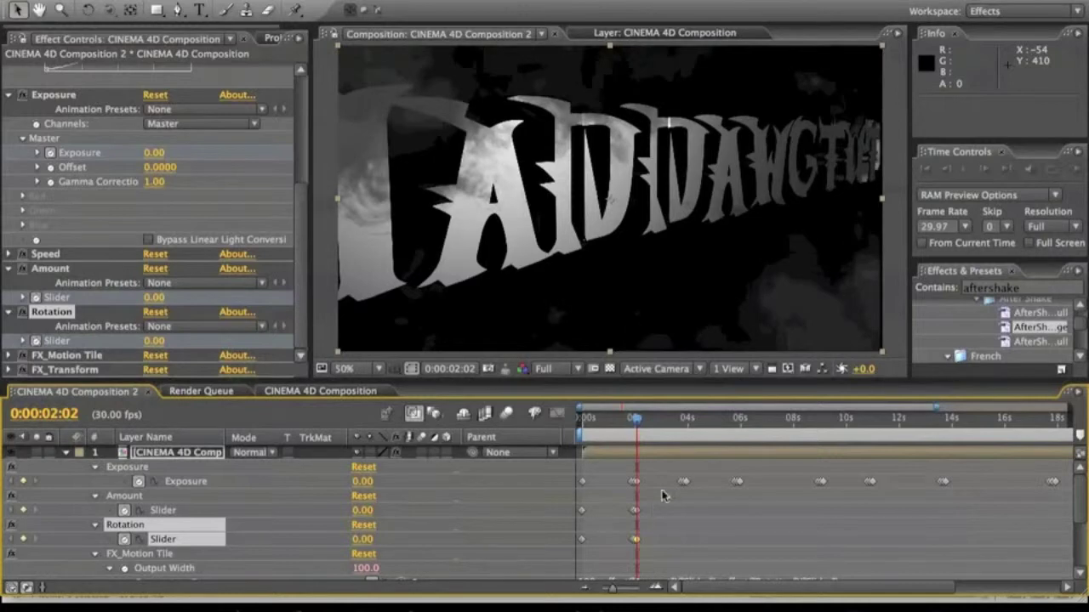
left_click_drag(653, 501, 630, 557)
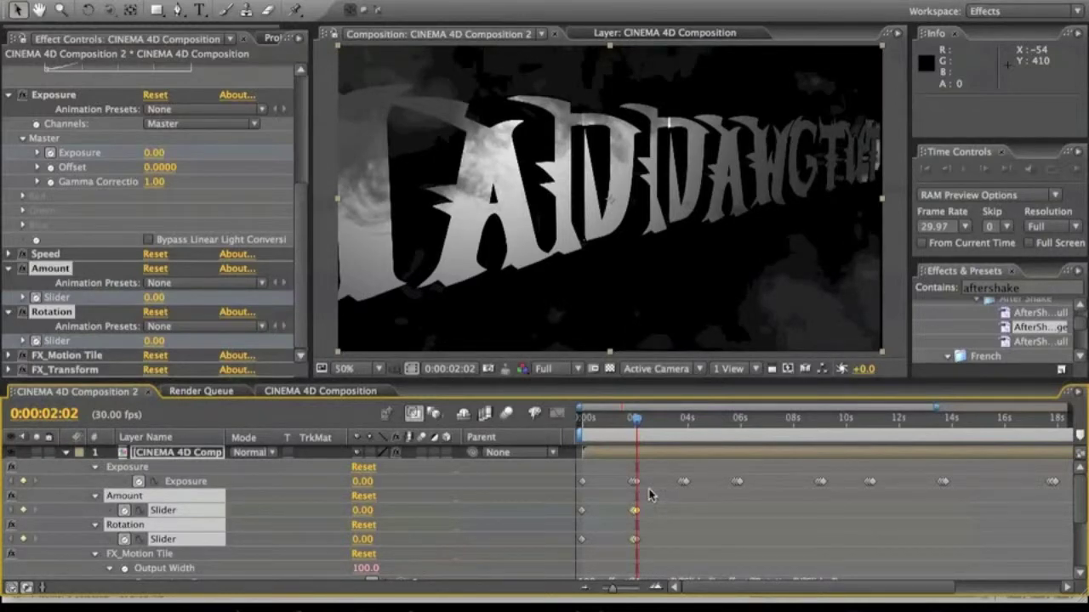
left_click(649, 500)
left_click(635, 510)
left_click_drag(625, 528, 625, 550)
key("ctrl+c")
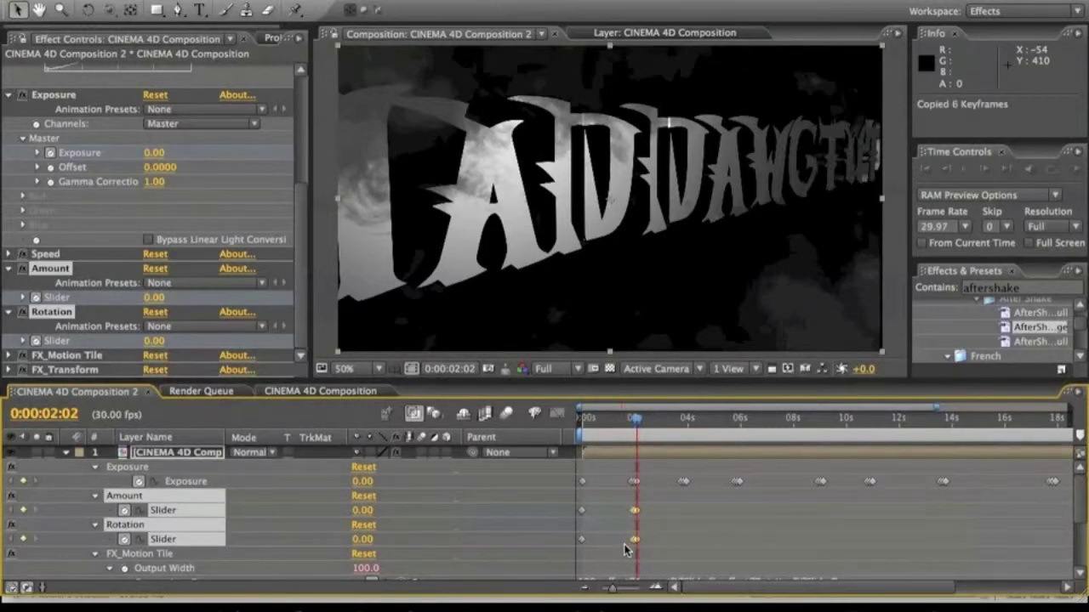
Paste the shake keyframes at the flashes near 3:26, 6 s and 8:20.
left_click(663, 437)
key("ctrl+v")
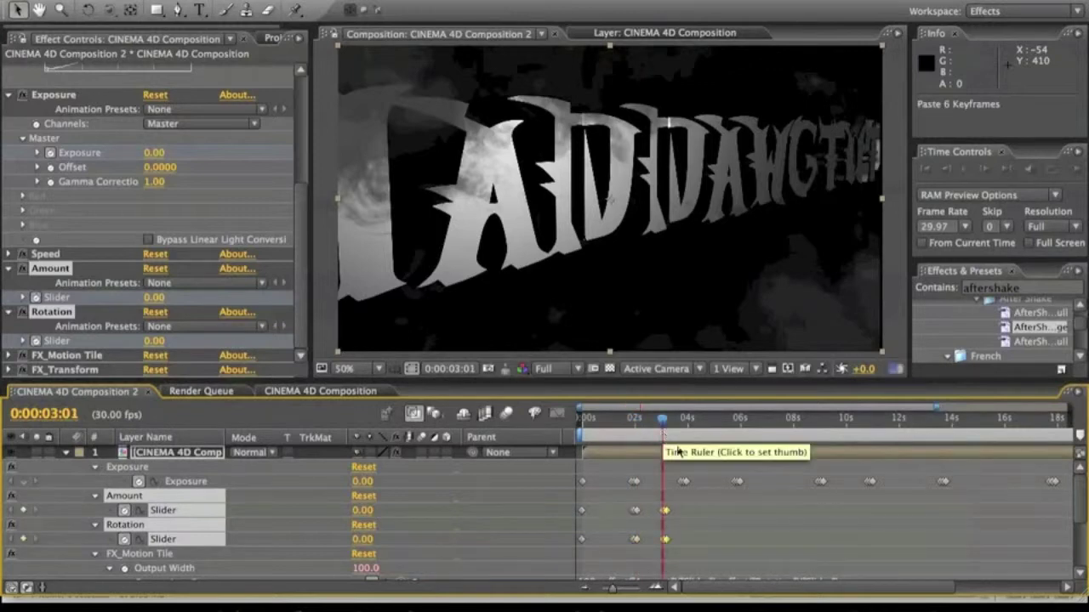
left_click_drag(665, 511, 685, 515)
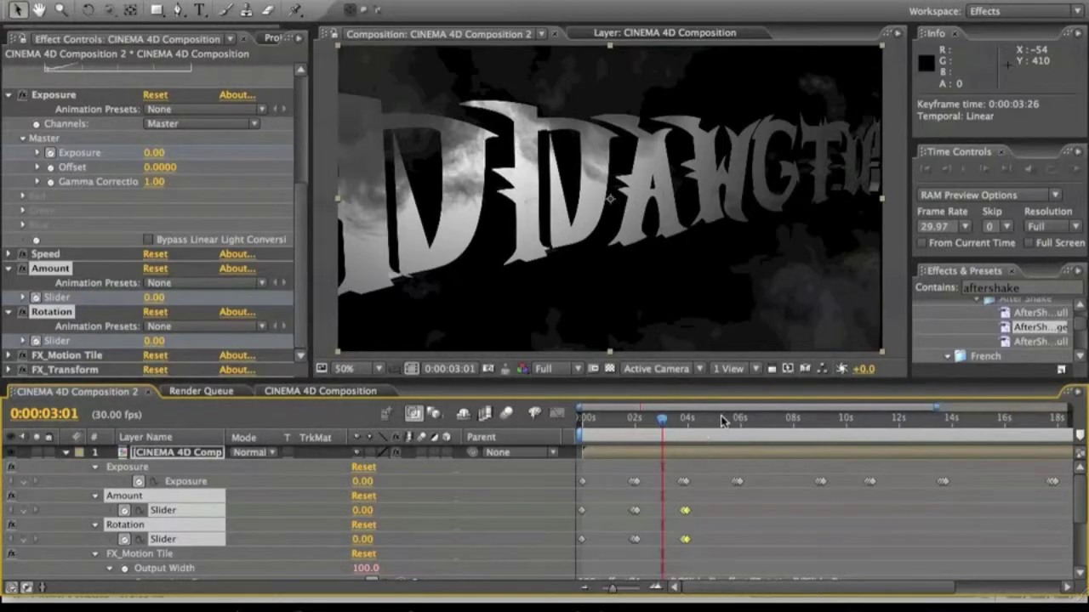
key("ctrl+v")
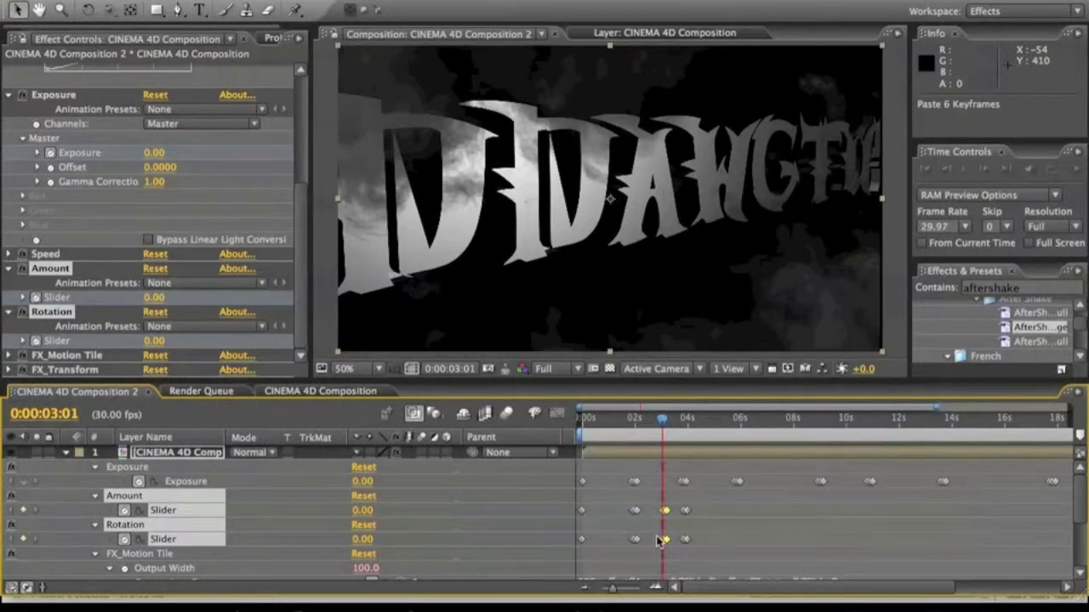
left_click_drag(665, 511, 739, 511)
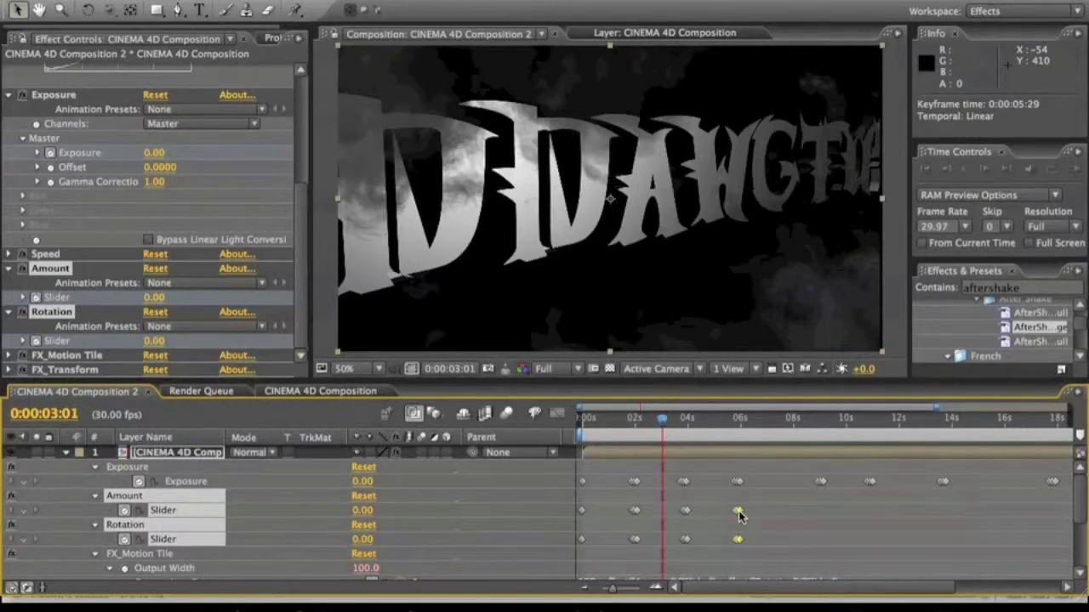
left_click(810, 423)
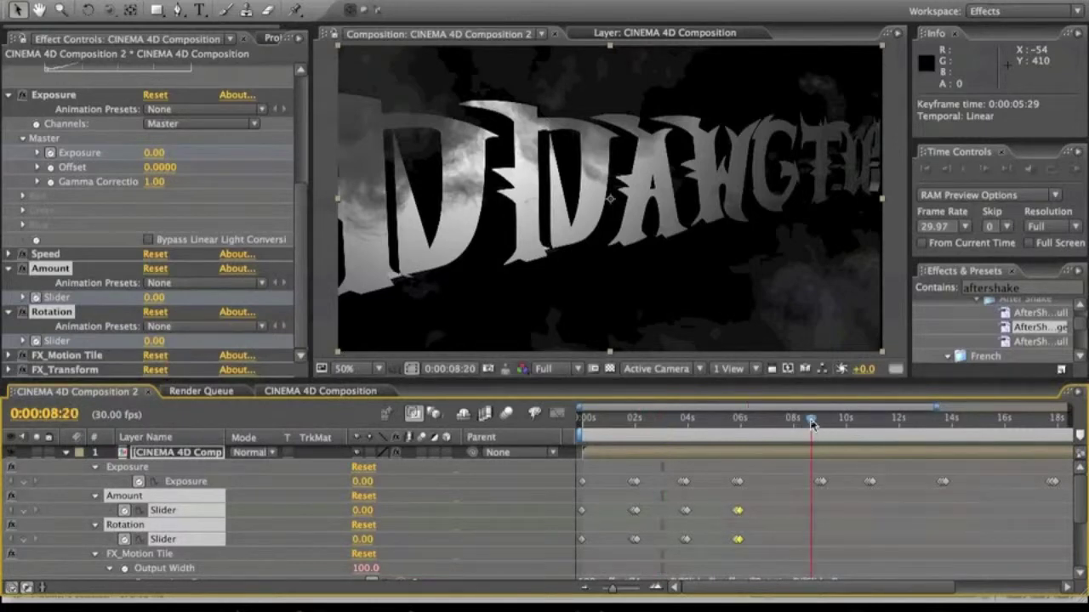
left_click_drag(738, 513, 820, 513)
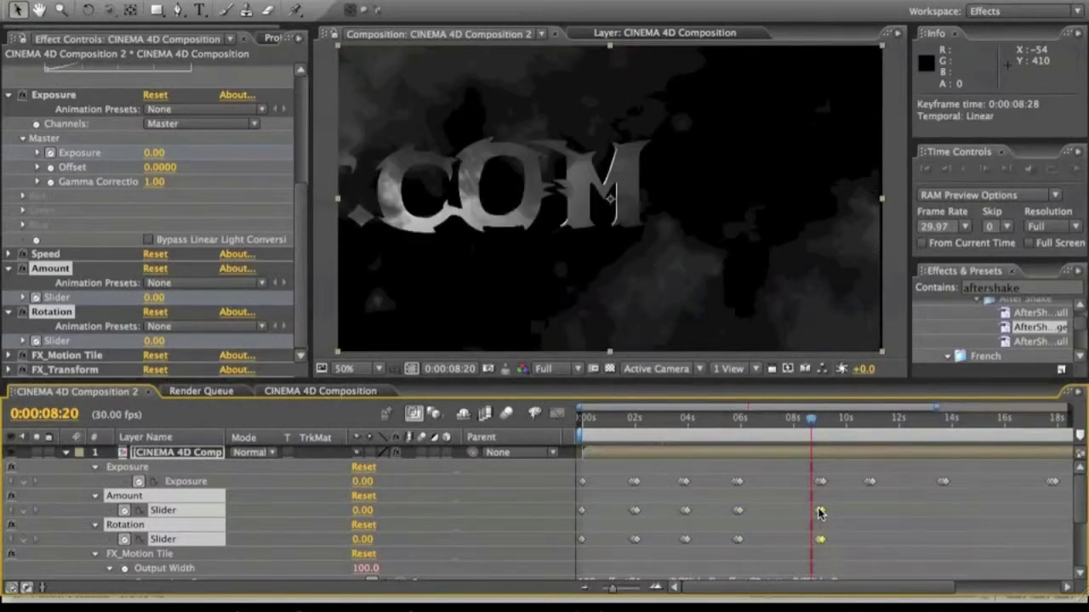
Paste the shake keyframes at 10:25 and 13:17.
left_click(868, 425)
key("ctrl+v")
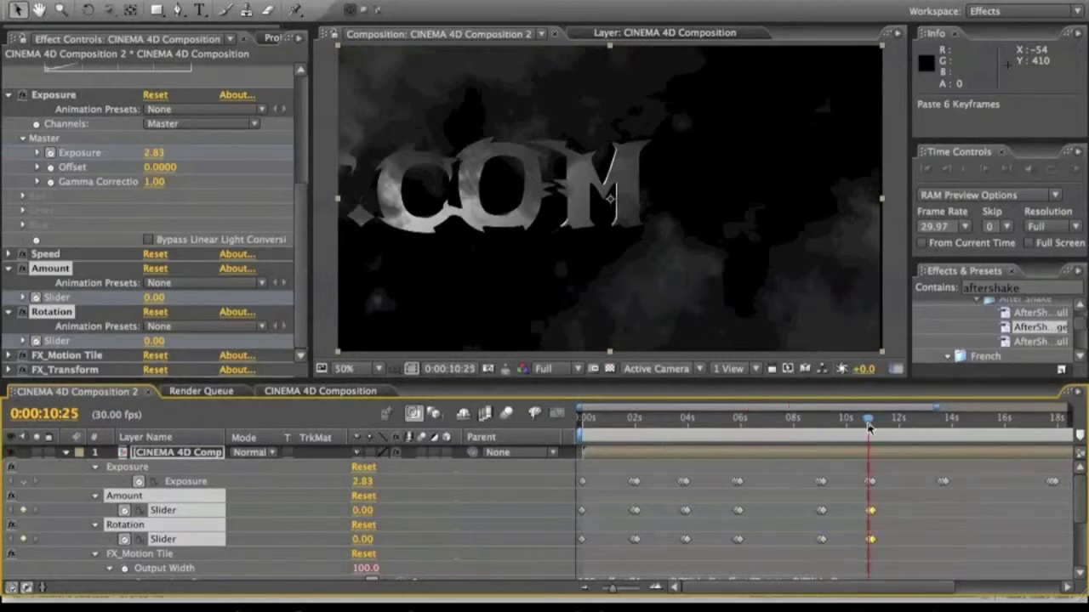
left_click(941, 425)
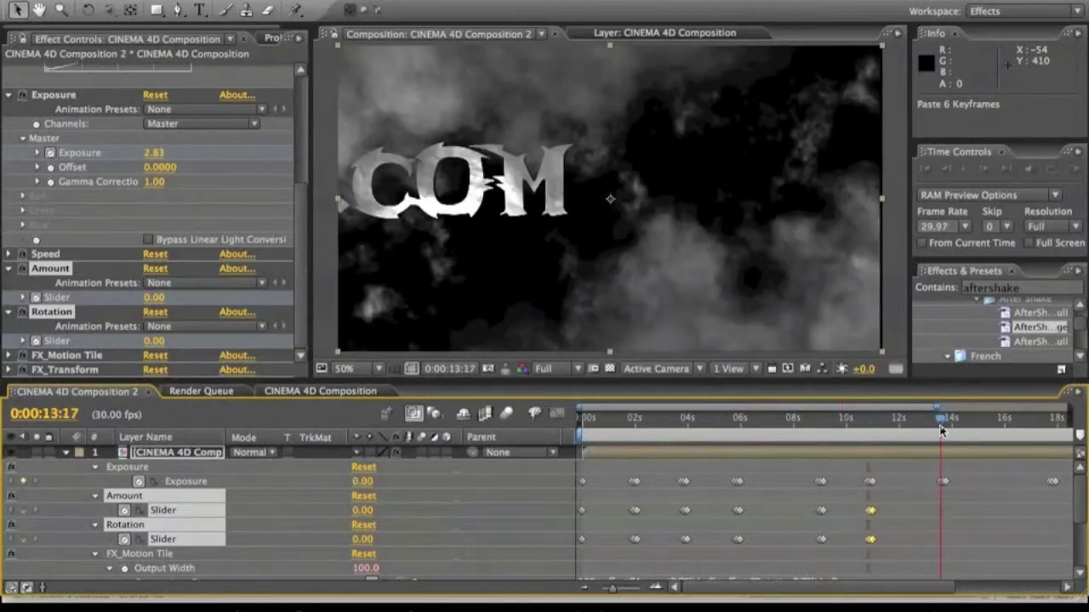
key("ctrl+v")
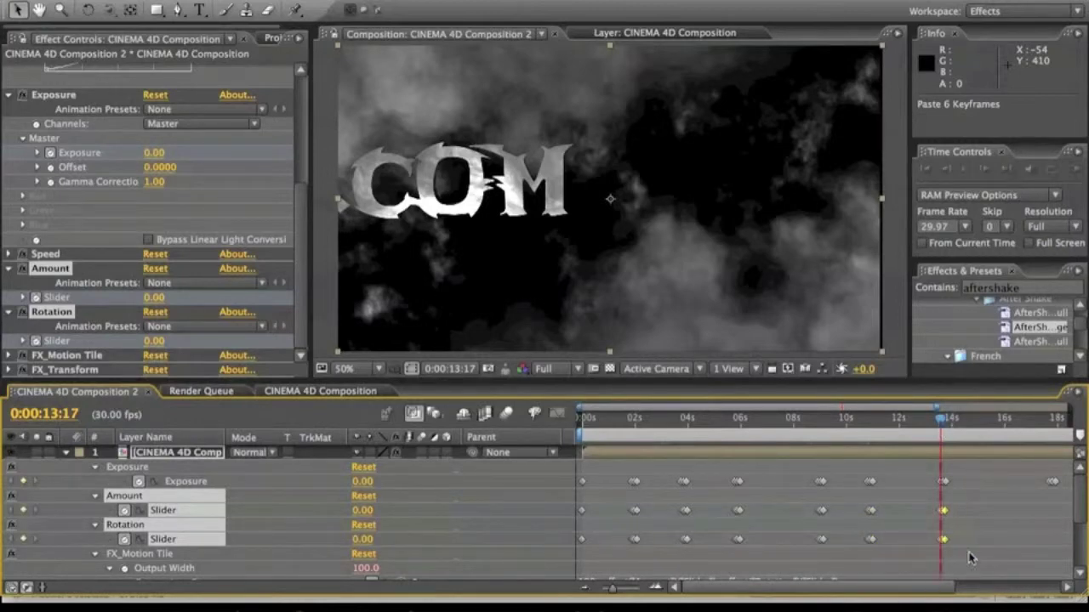
Paste the shake keyframes at 17:21, 19:10 and 22:05, nudging the last set to 22:17.
scroll(975, 491, "right", 5)
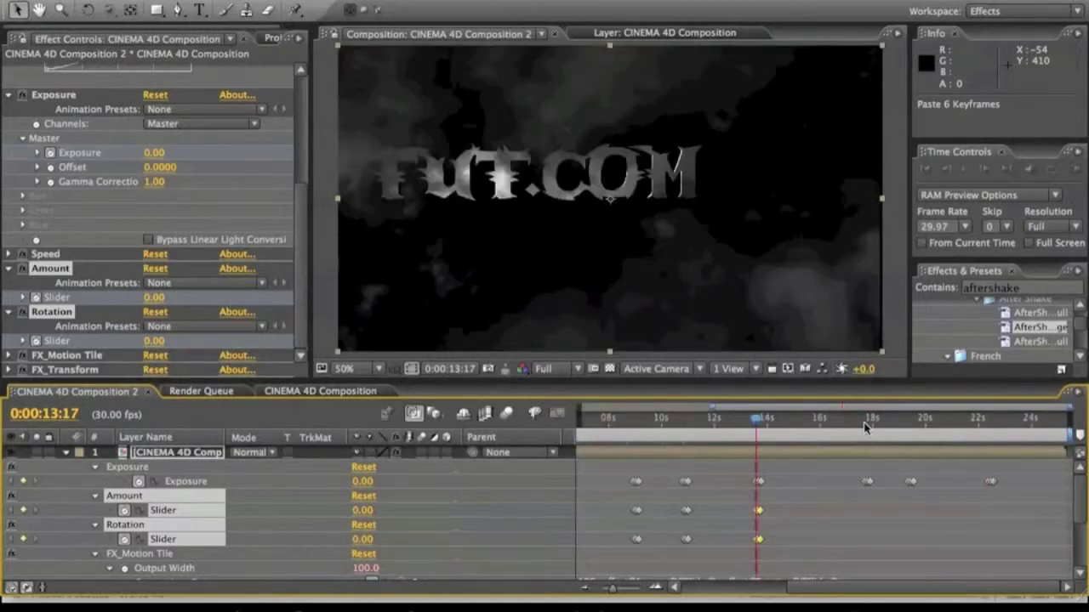
left_click(865, 422)
key("ctrl+v")
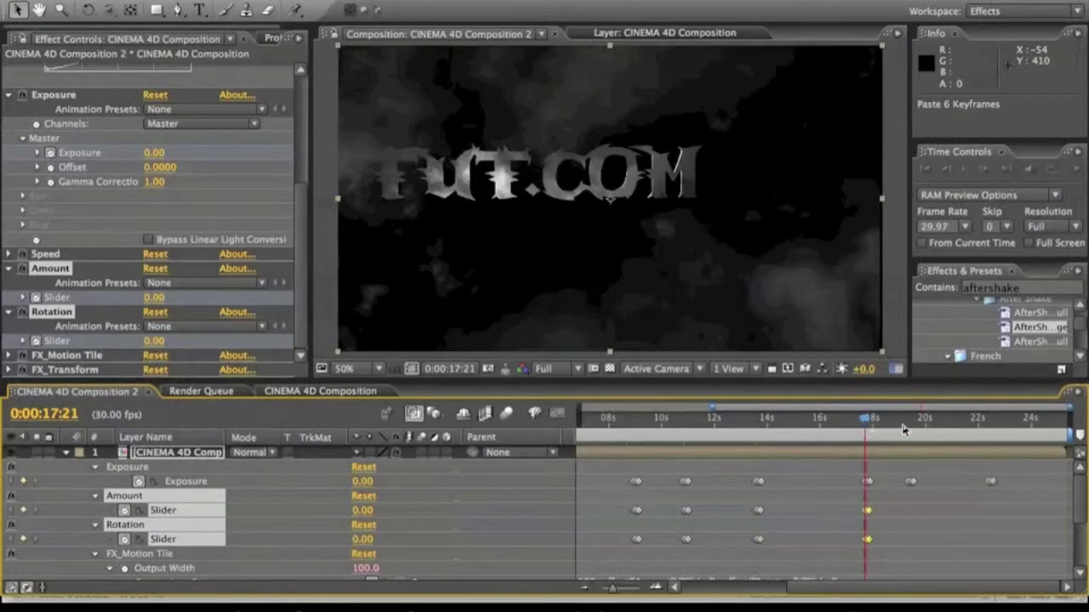
left_click(910, 422)
key("ctrl+v")
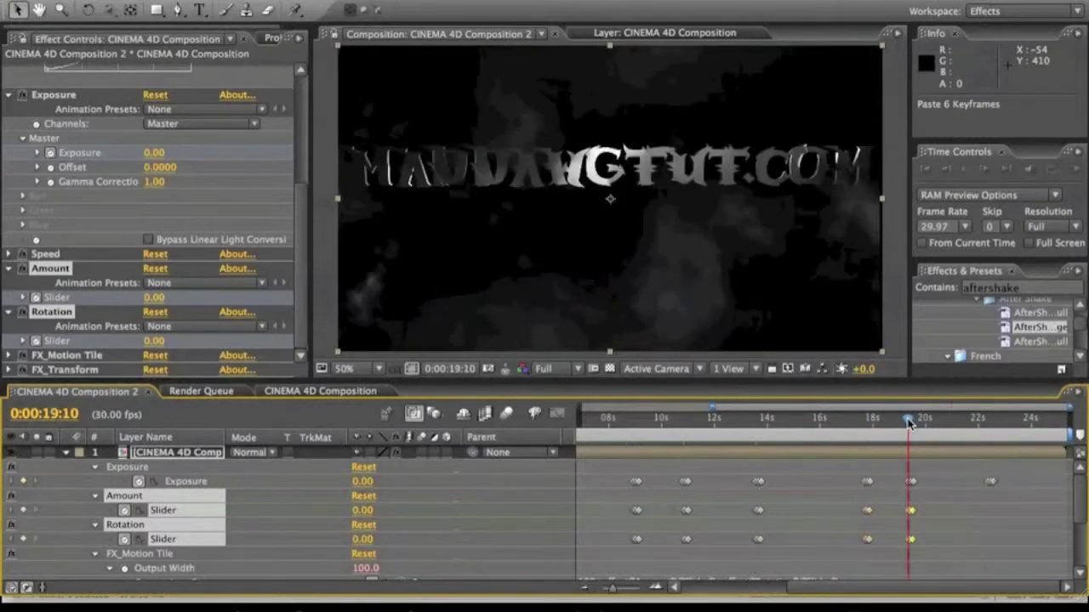
left_click(982, 423)
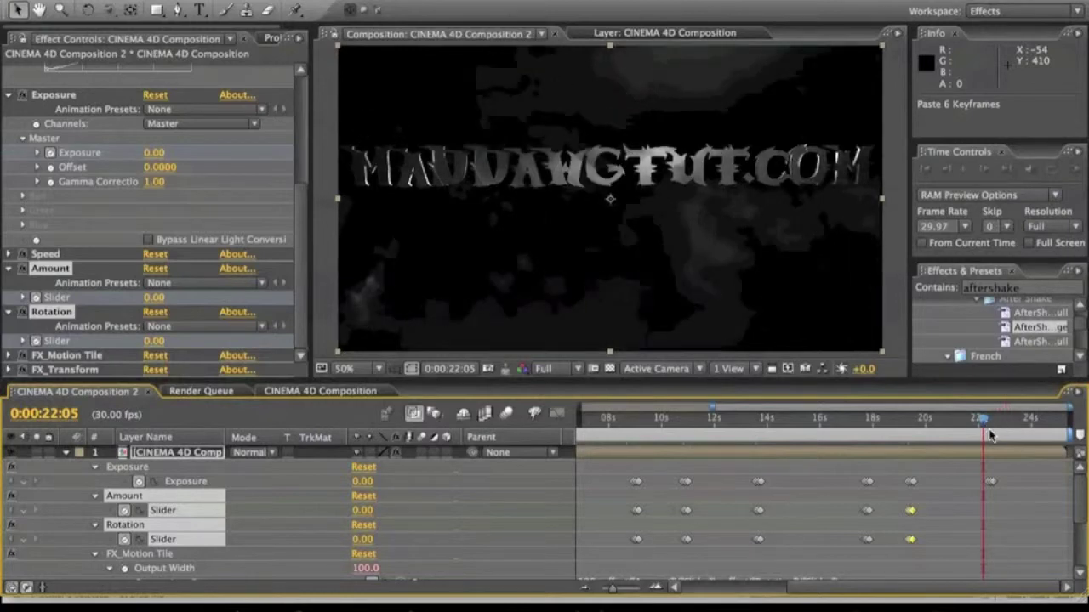
key("ctrl+v")
left_click_drag(987, 515, 993, 517)
left_click(1013, 494)
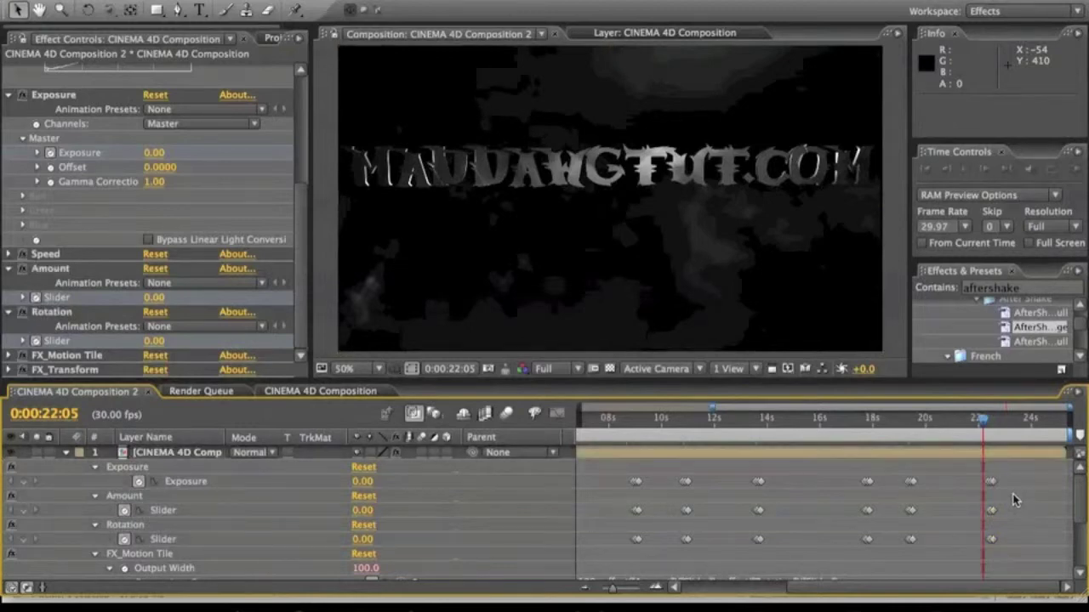
Open CINEMA 4D Composition and select the goast.mov and goast2.mov layers, with the layer list scrolled to the top.
left_click(358, 394)
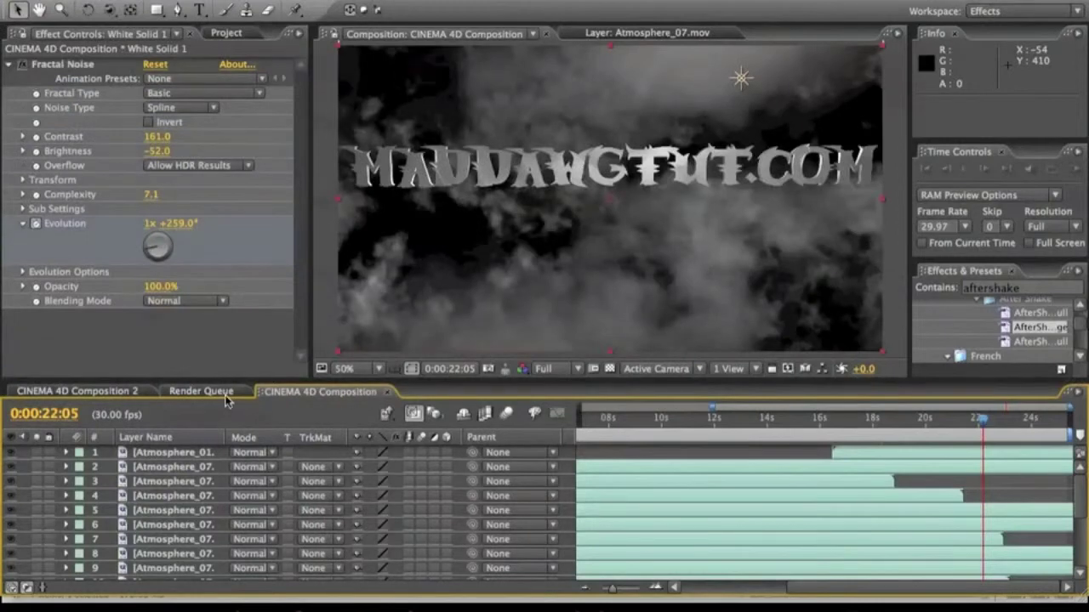
left_click(153, 391)
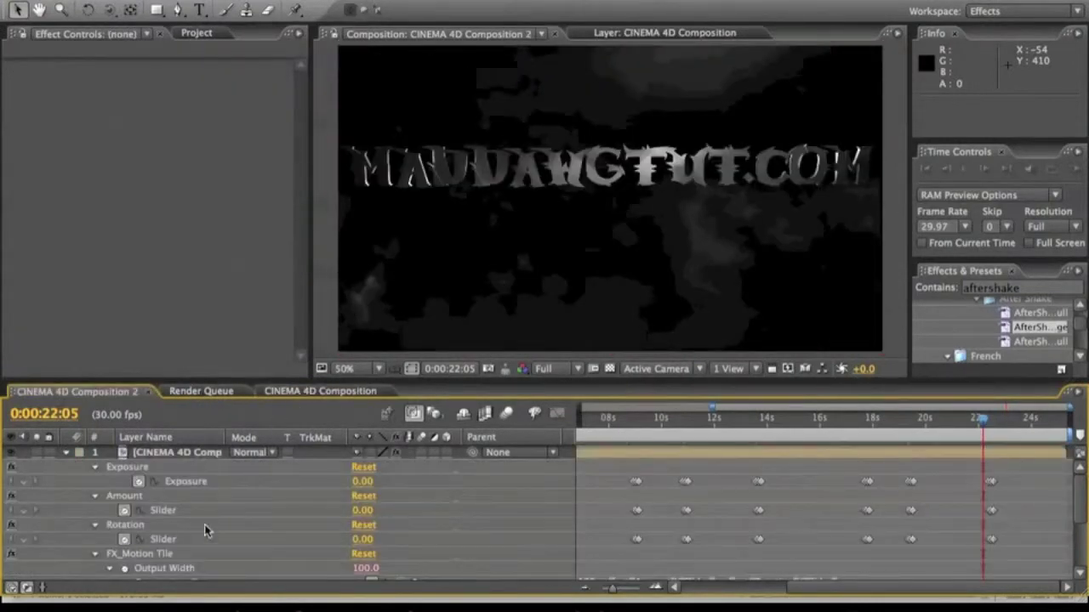
left_click(307, 393)
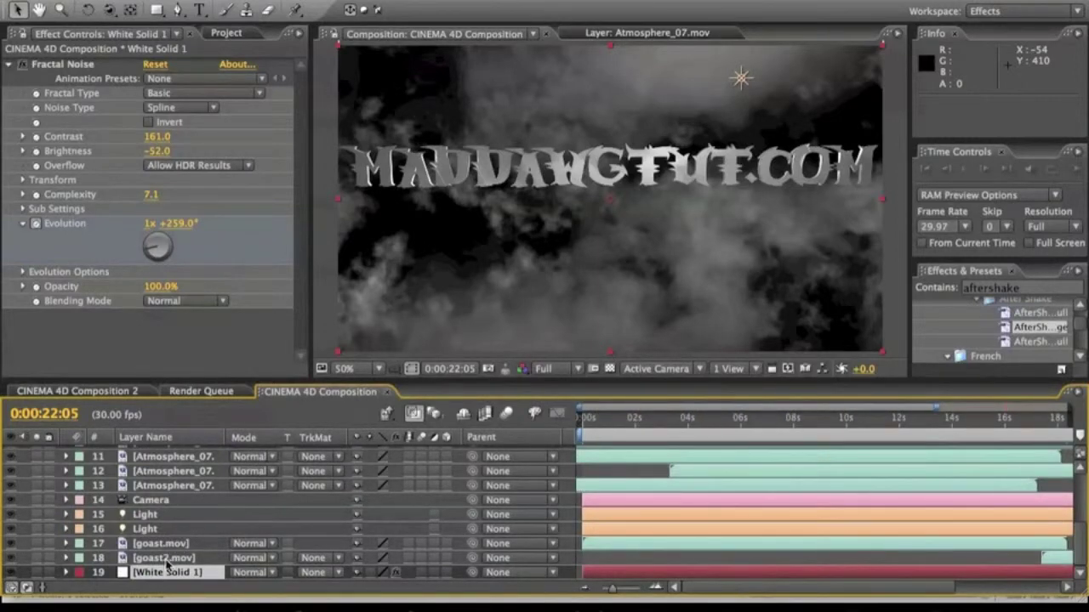
left_click(167, 560)
left_click(164, 544)
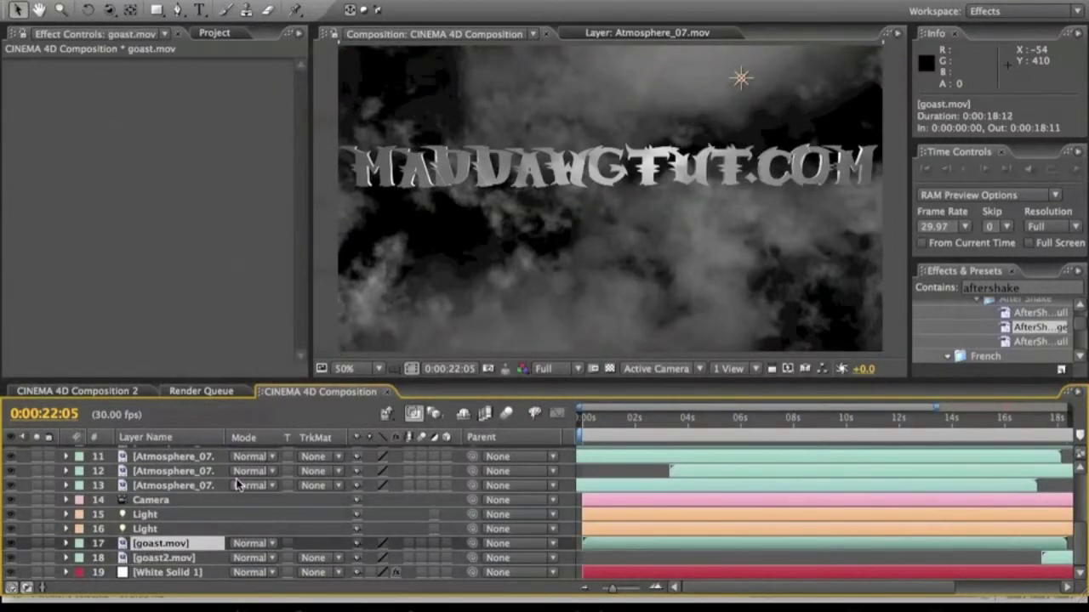
scroll(239, 485, "up", 5)
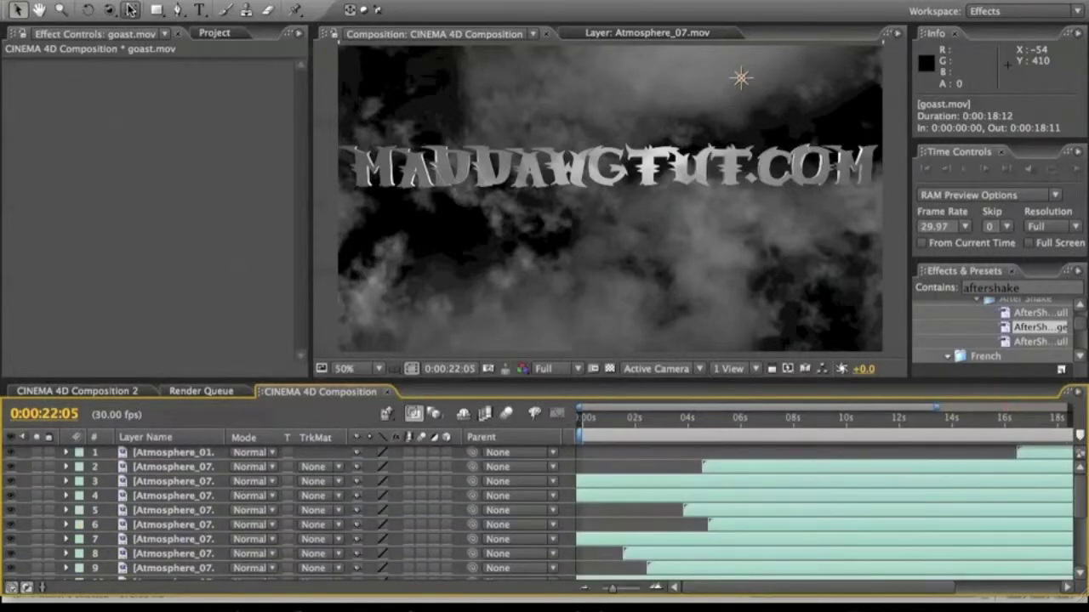
Type a PRESENTS text layer and place it lower right beneath the MADDAWGTUT.COM title.
left_click(198, 10)
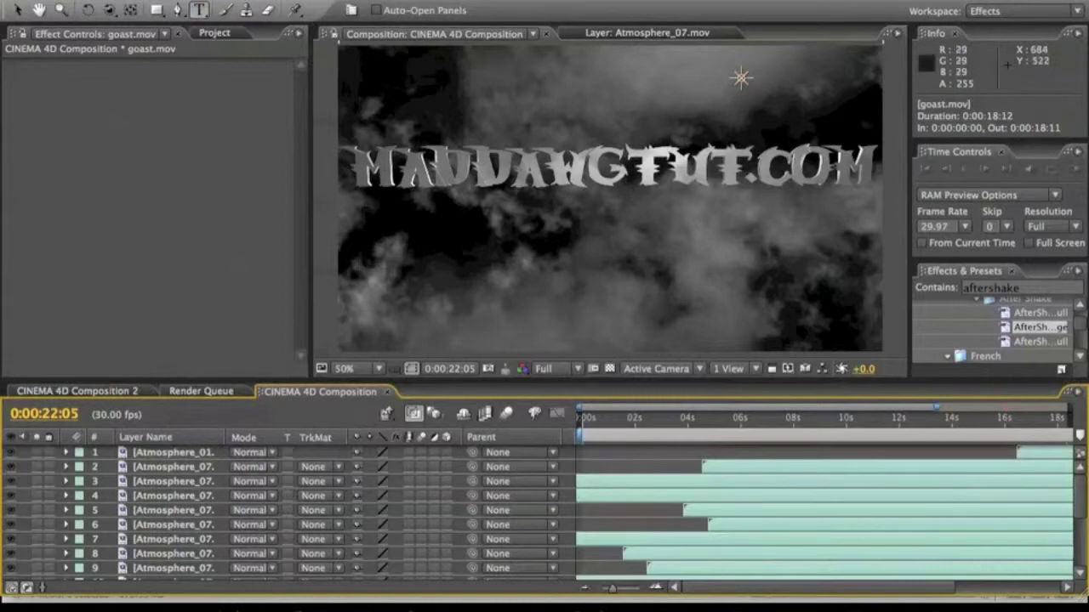
left_click(702, 319)
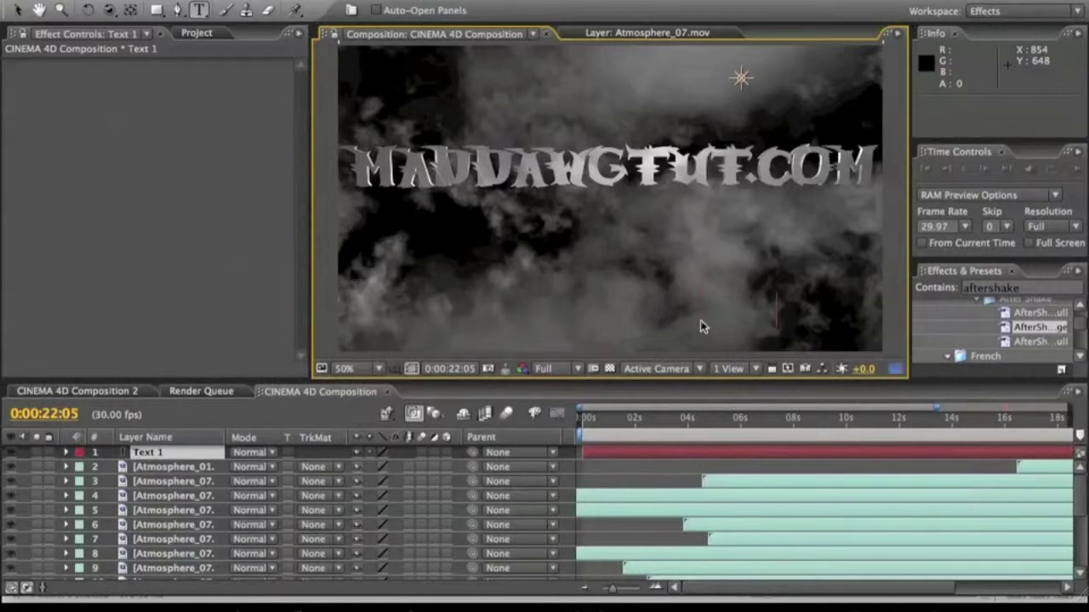
type("PRESENTS")
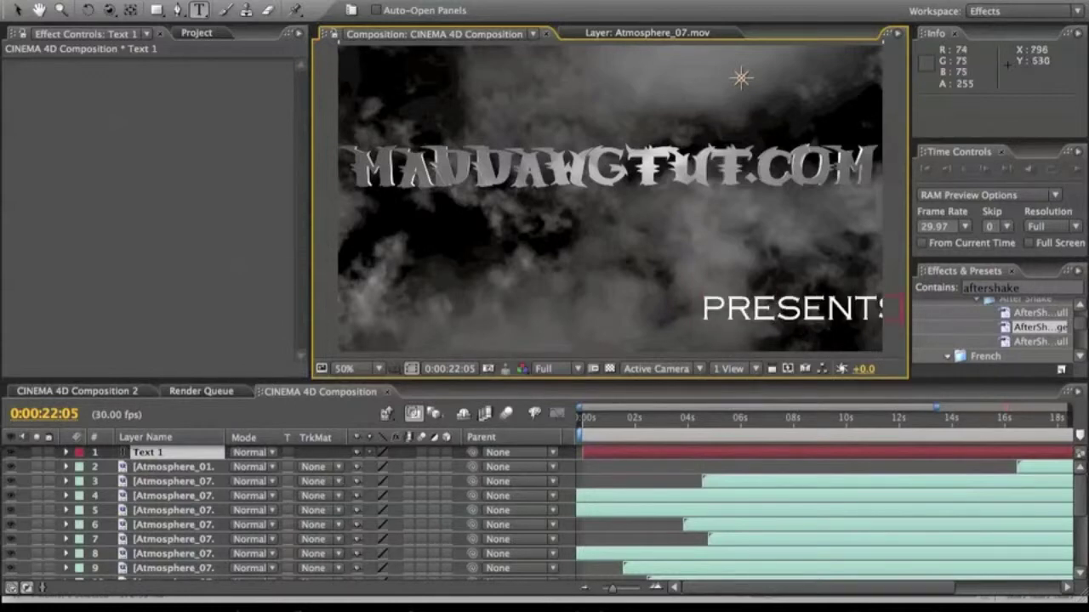
key("KP_Enter")
left_click_drag(615, 260, 592, 275)
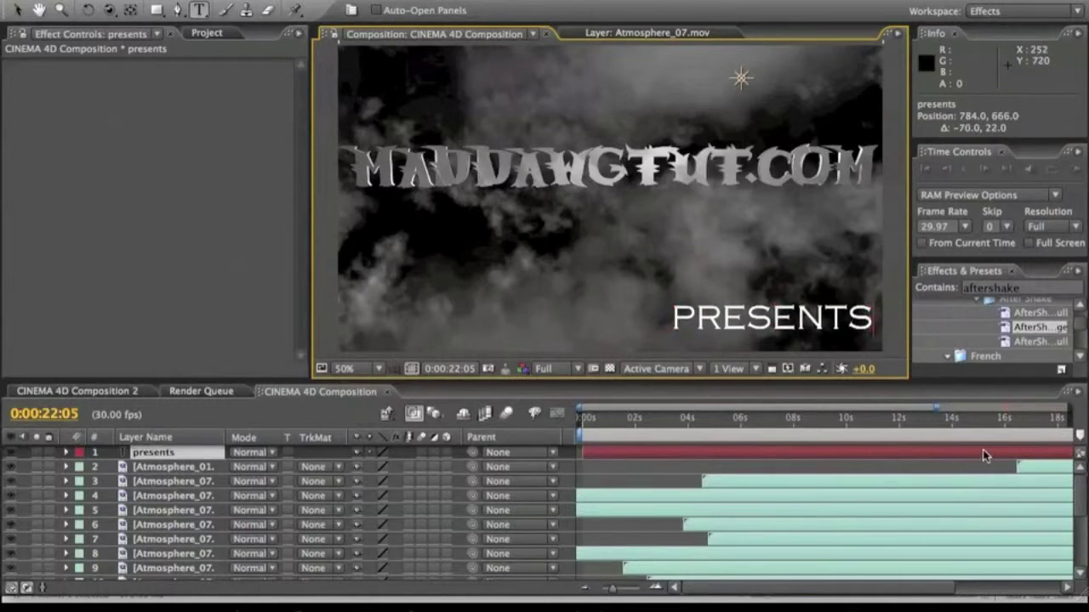
left_click_drag(890, 592, 993, 594)
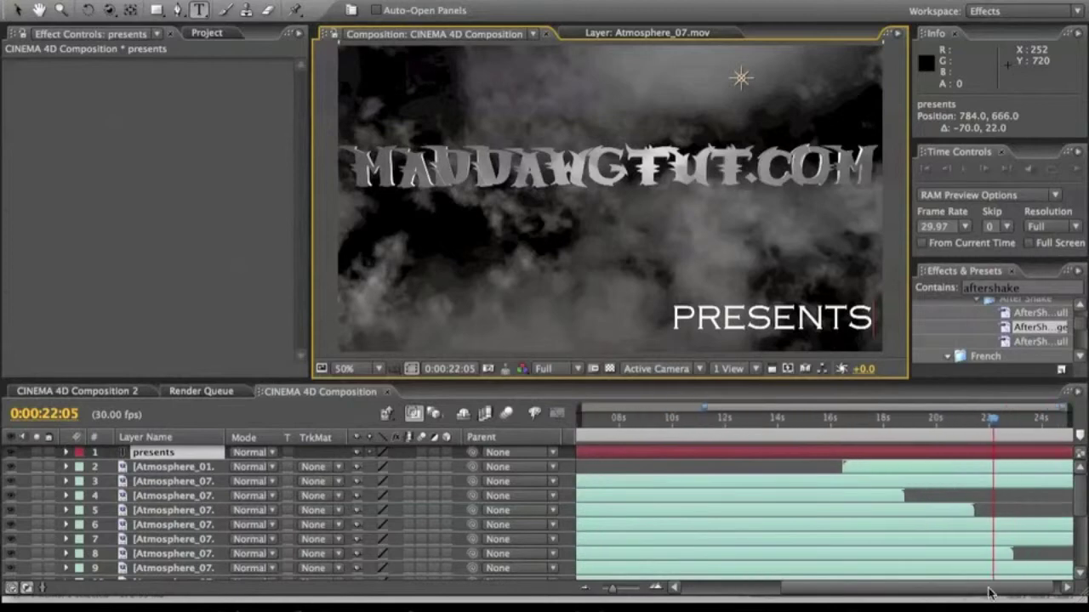
Set the current time to 0:00:19:29 and show the presents layer's Opacity property.
left_click(880, 419)
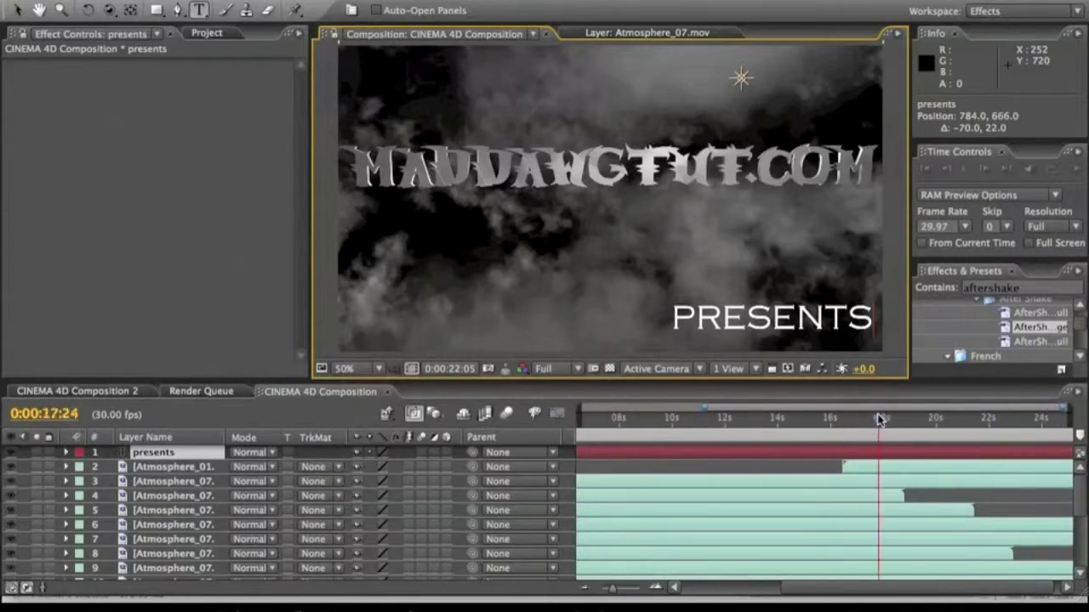
left_click(927, 425)
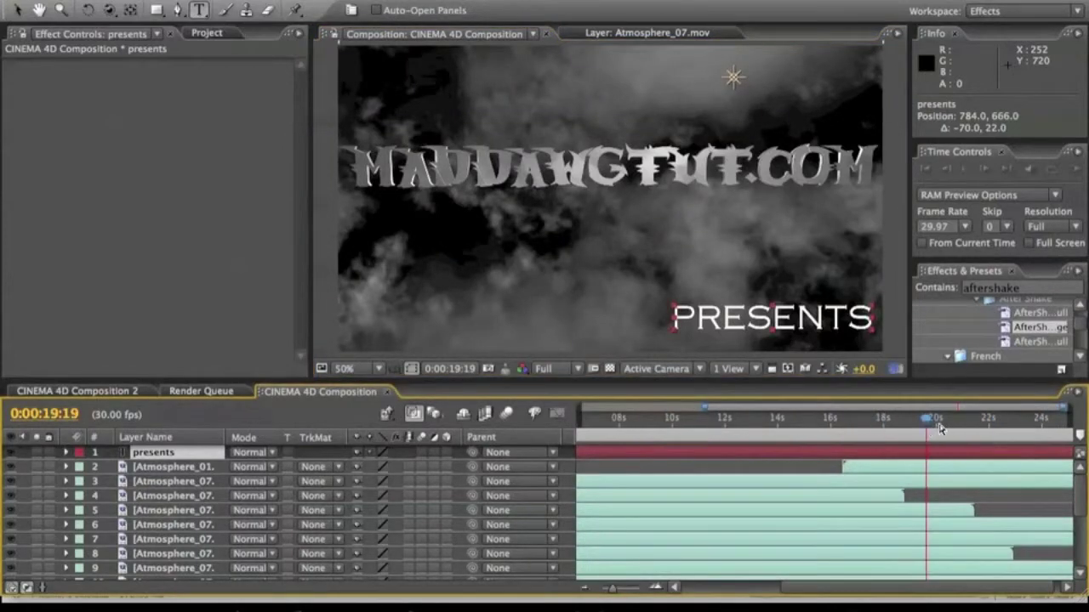
left_click(936, 426)
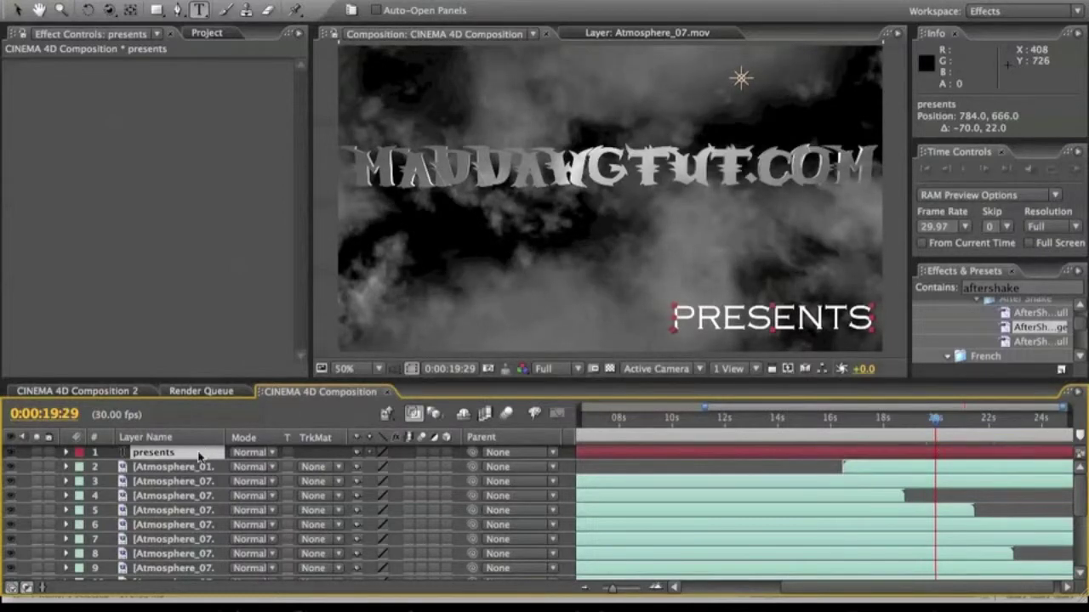
key("t")
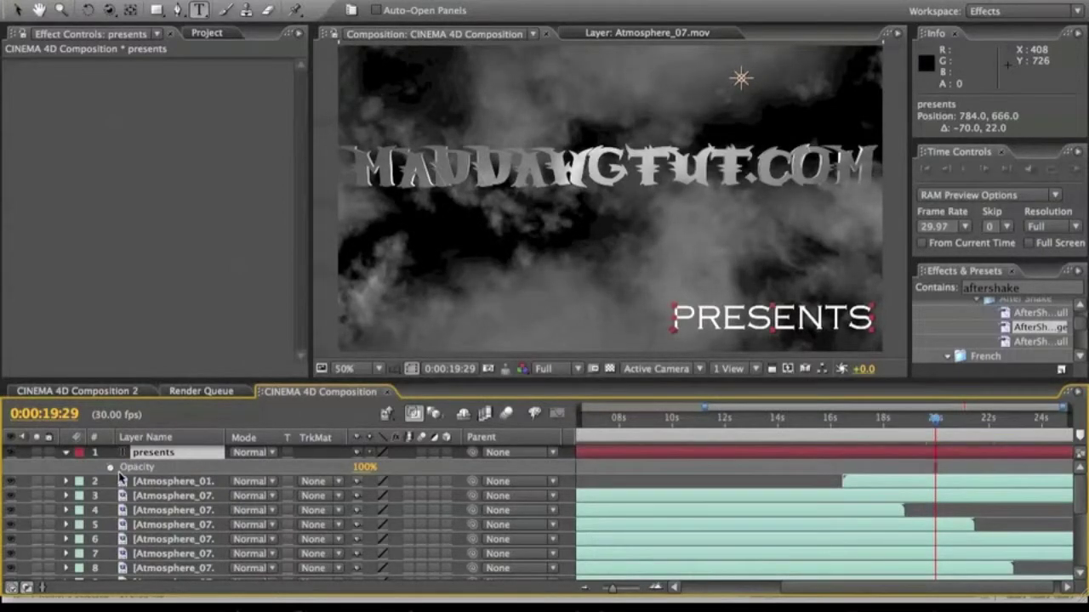
Keyframe PRESENTS opacity from 0% at 19:29 to 100% at 22:02, then preview the fade.
left_click_drag(364, 466, 256, 456)
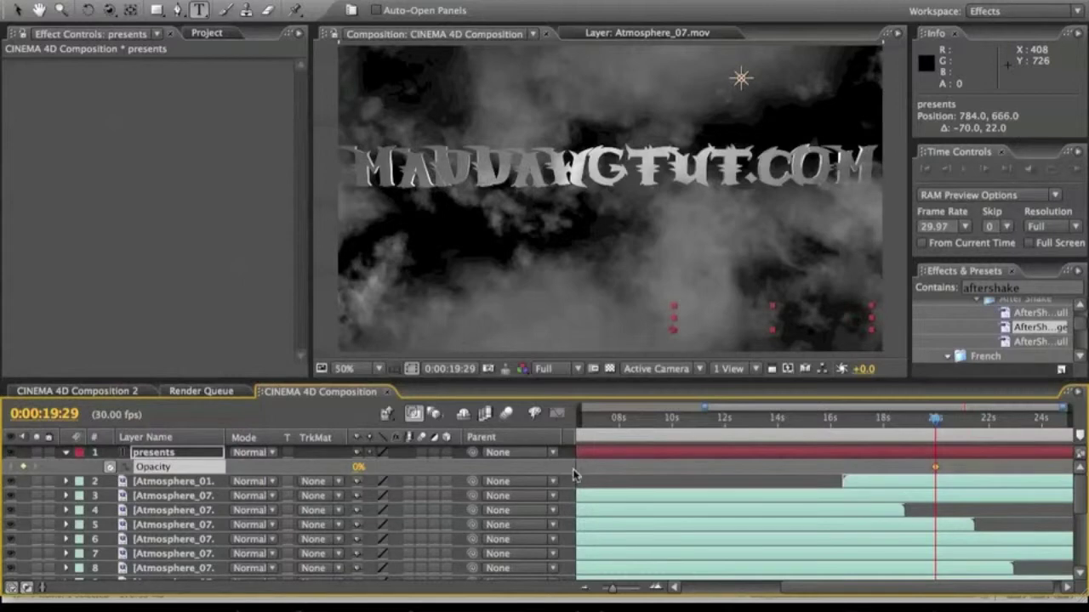
left_click(991, 423)
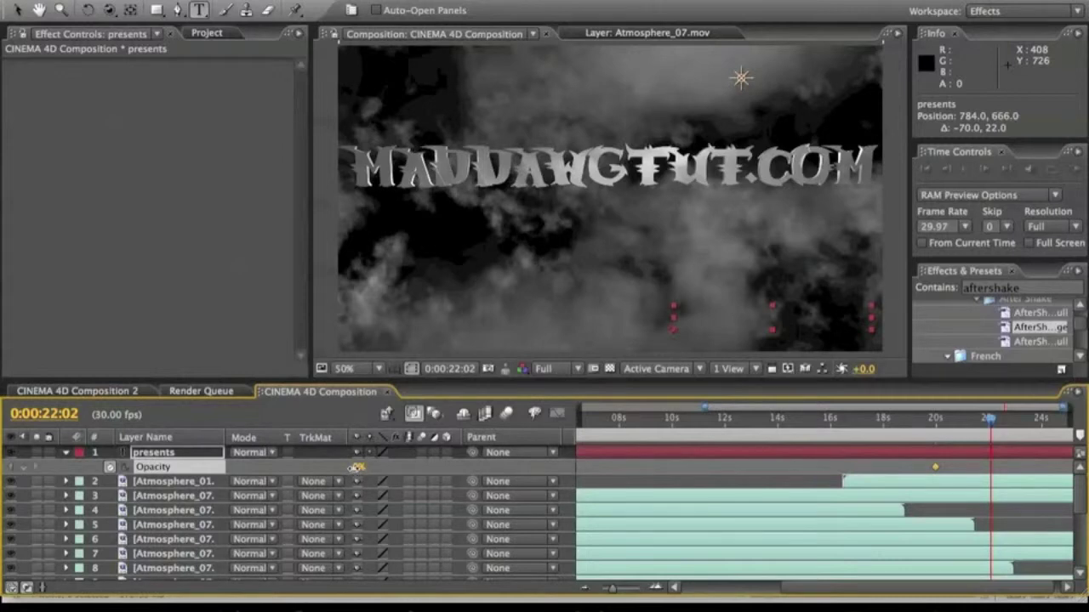
left_click_drag(355, 467, 511, 476)
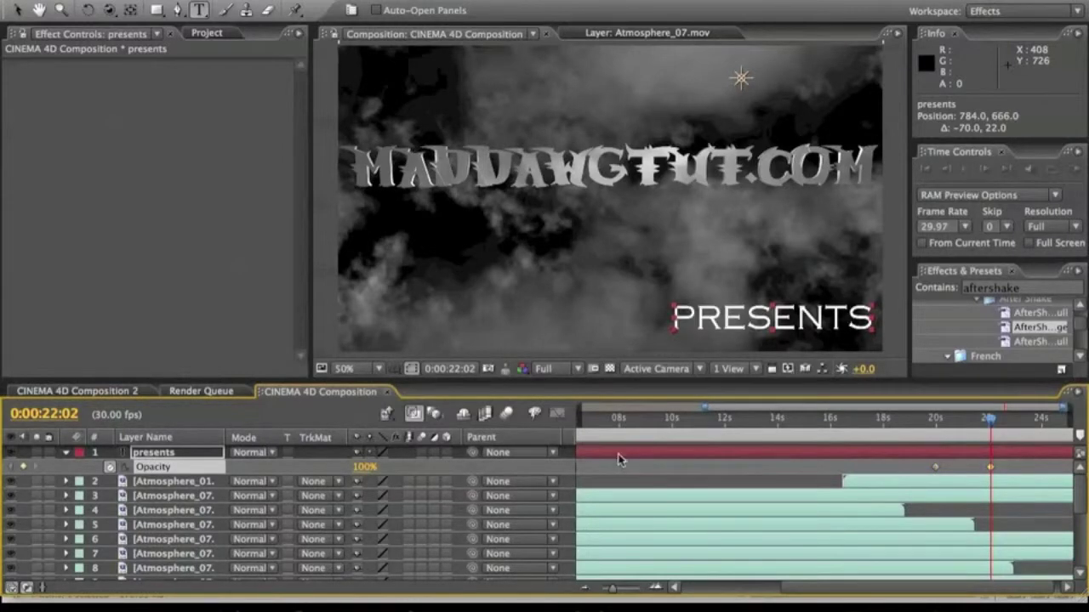
left_click(604, 473)
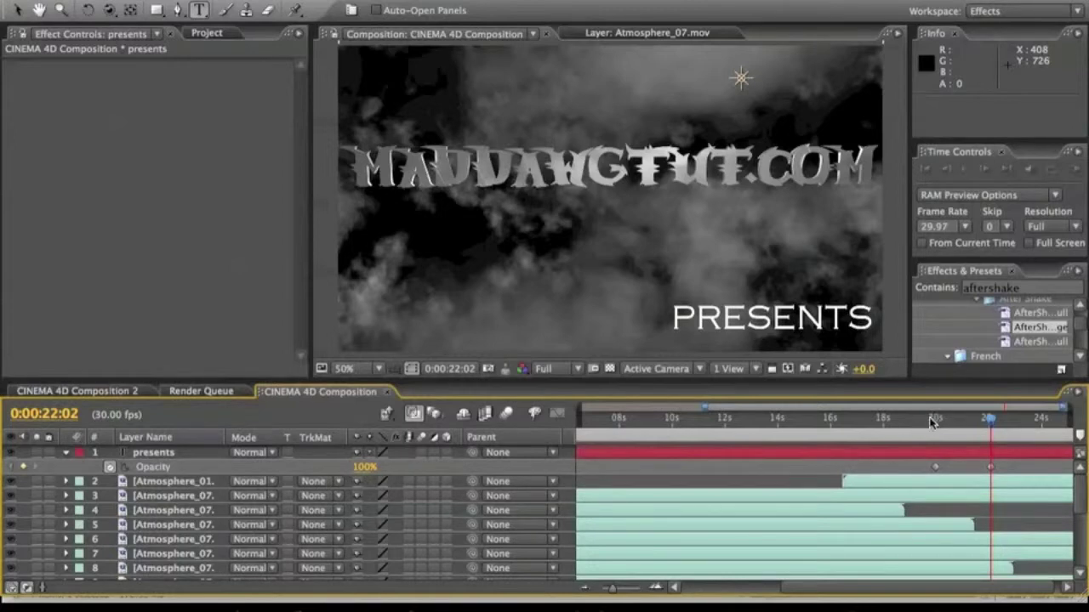
left_click(929, 423)
left_click(990, 423)
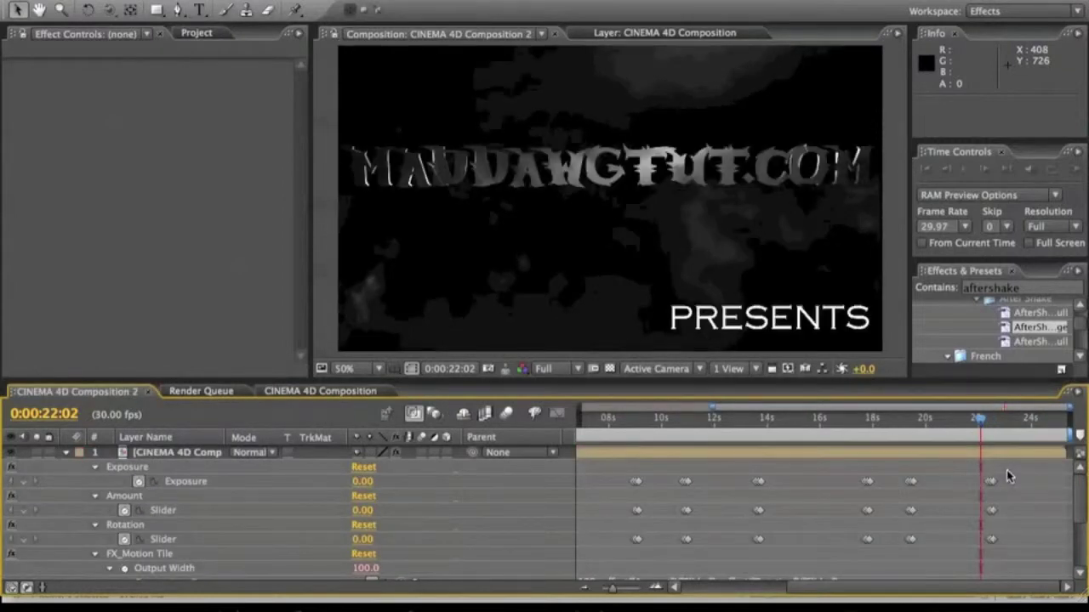
Move the three Exposure, Amount and Rotation keyframes near 19.5 s to 0:00:20:05.
left_click_drag(1002, 469, 1002, 548)
left_click(1003, 496)
left_click_drag(923, 471, 902, 551)
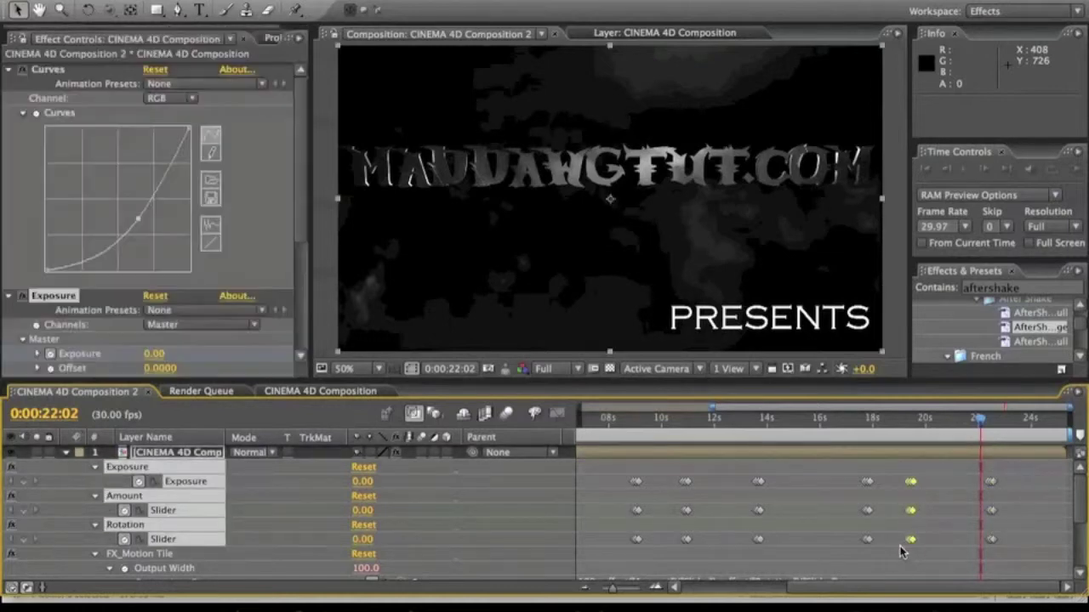
left_click_drag(912, 511, 953, 511)
left_click(927, 421)
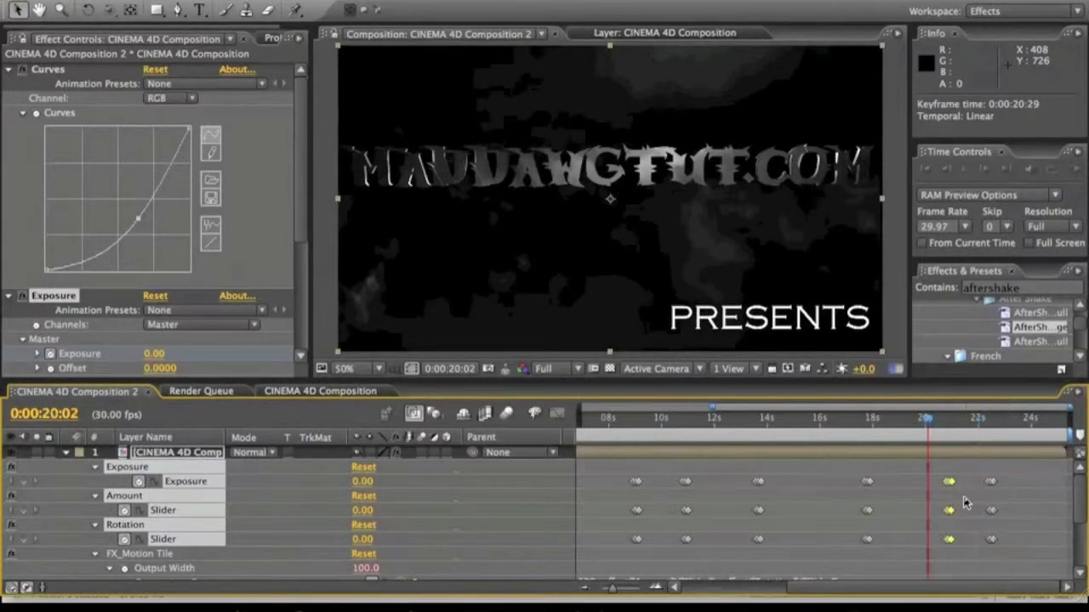
left_click_drag(949, 488, 938, 490)
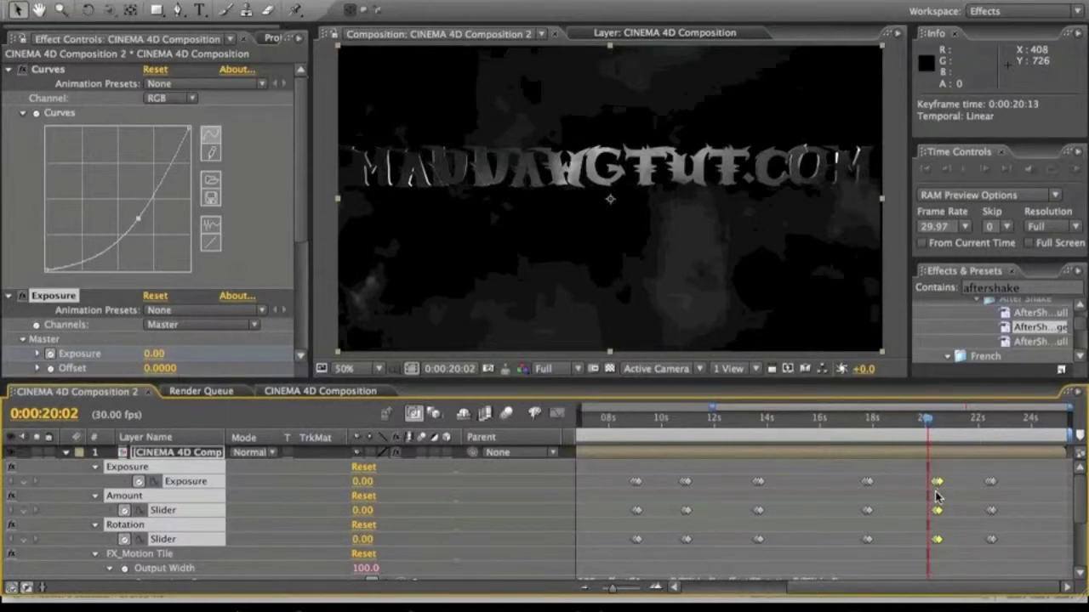
left_click_drag(938, 486, 932, 486)
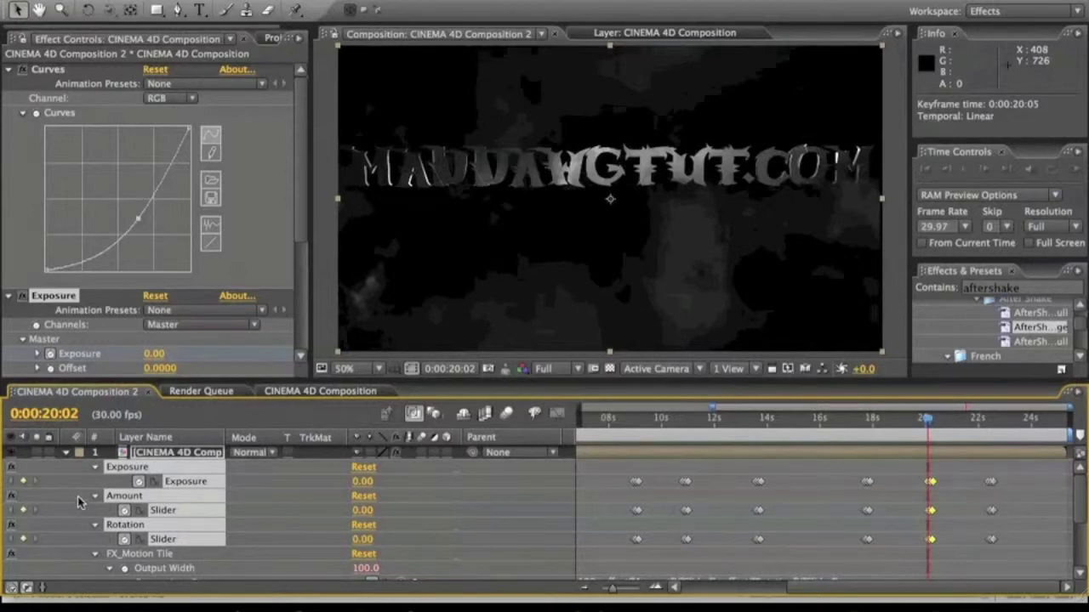
In CINEMA 4D Composition, move the presents layer down the stack to sit just below the Camera.
left_click(278, 392)
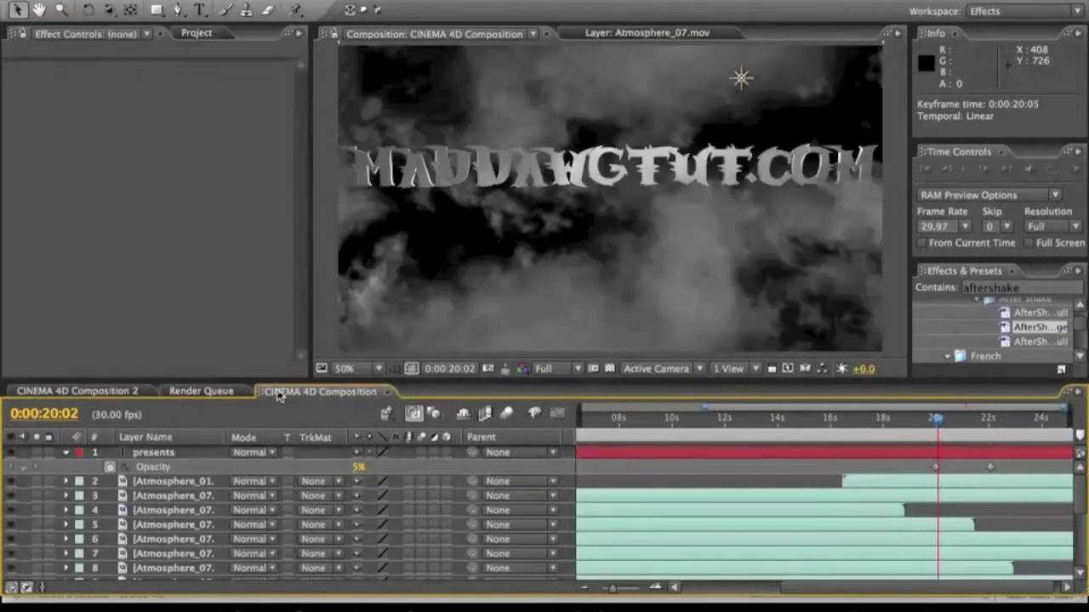
left_click(151, 456)
left_click_drag(151, 459, 168, 536)
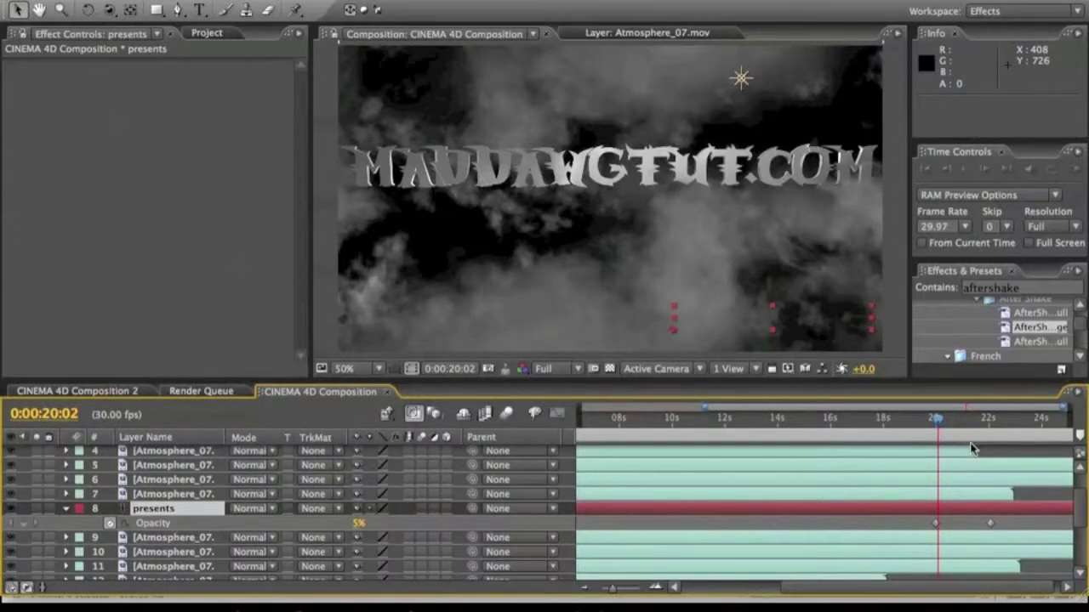
left_click(990, 419)
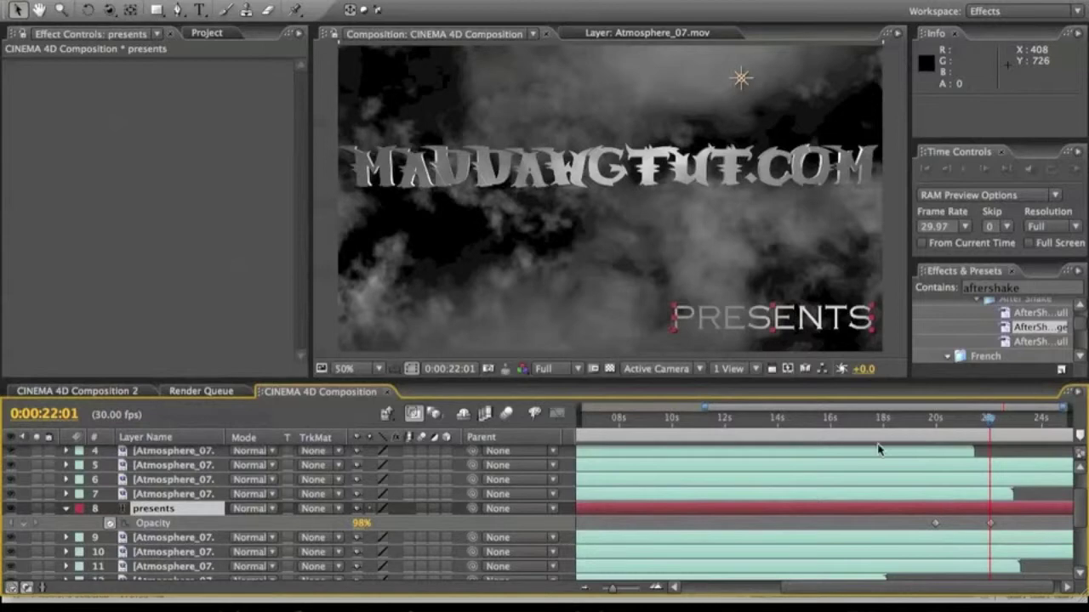
left_click_drag(180, 513, 201, 549)
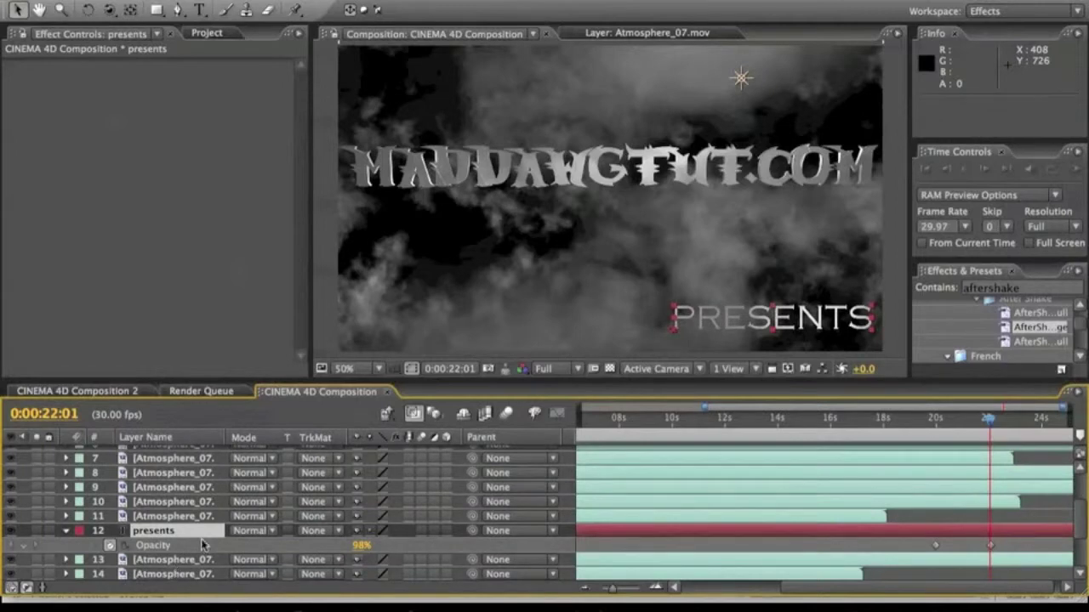
left_click_drag(180, 530, 187, 578)
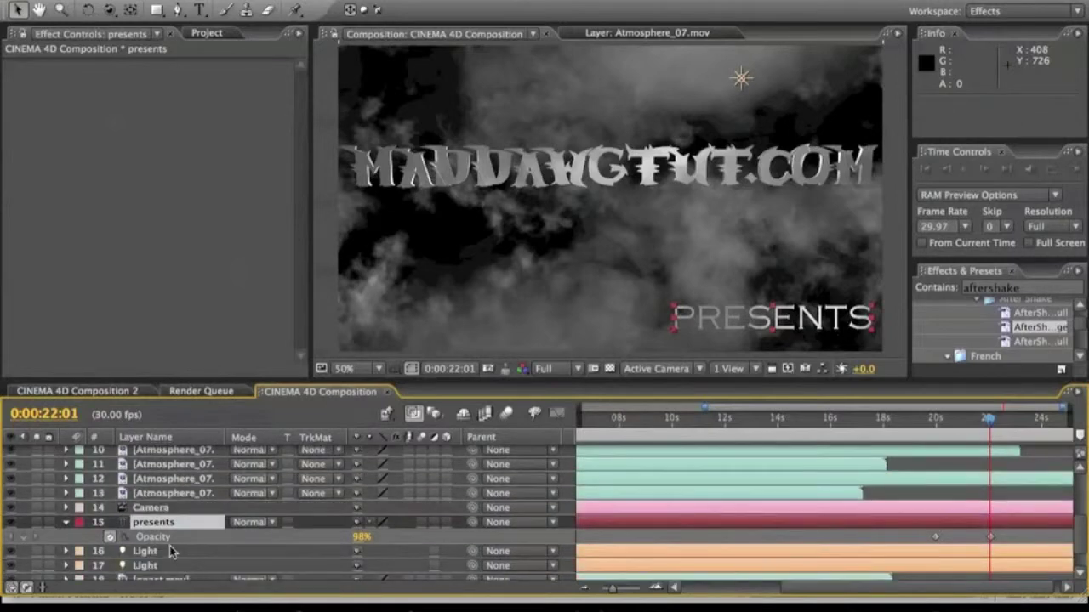
left_click_drag(169, 522, 174, 508)
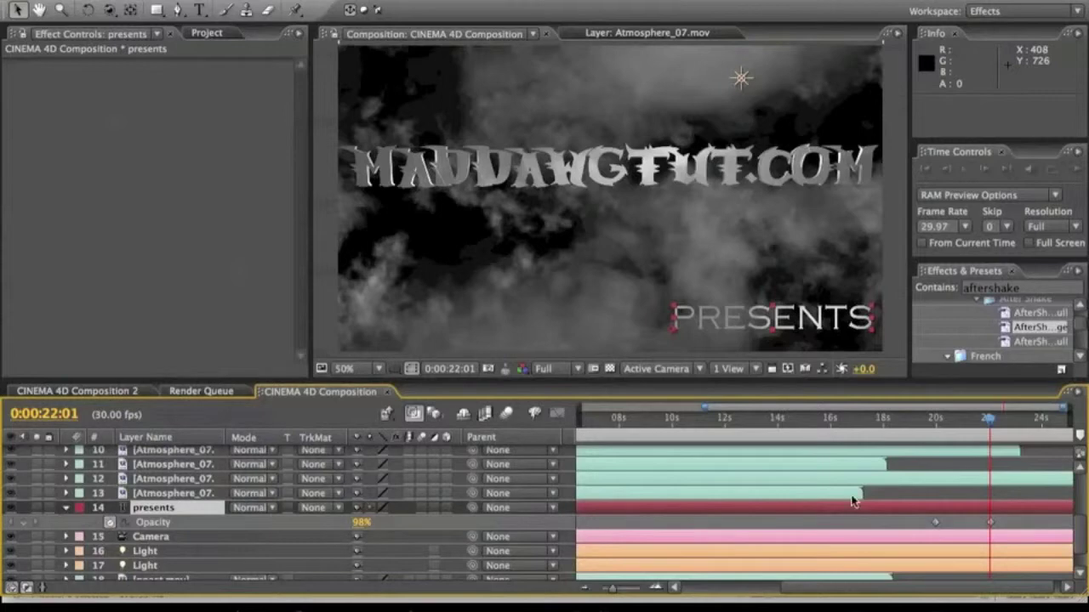
Try shifting the Atmosphere_07 clip later, then undo to keep its original timing.
left_click_drag(862, 490, 915, 493)
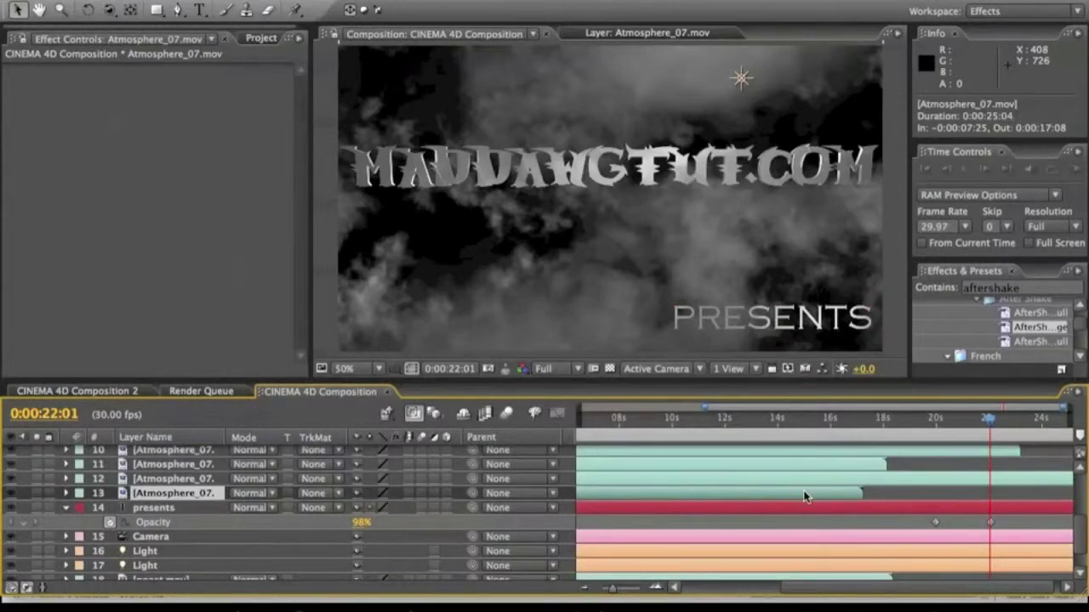
left_click_drag(805, 497, 958, 489)
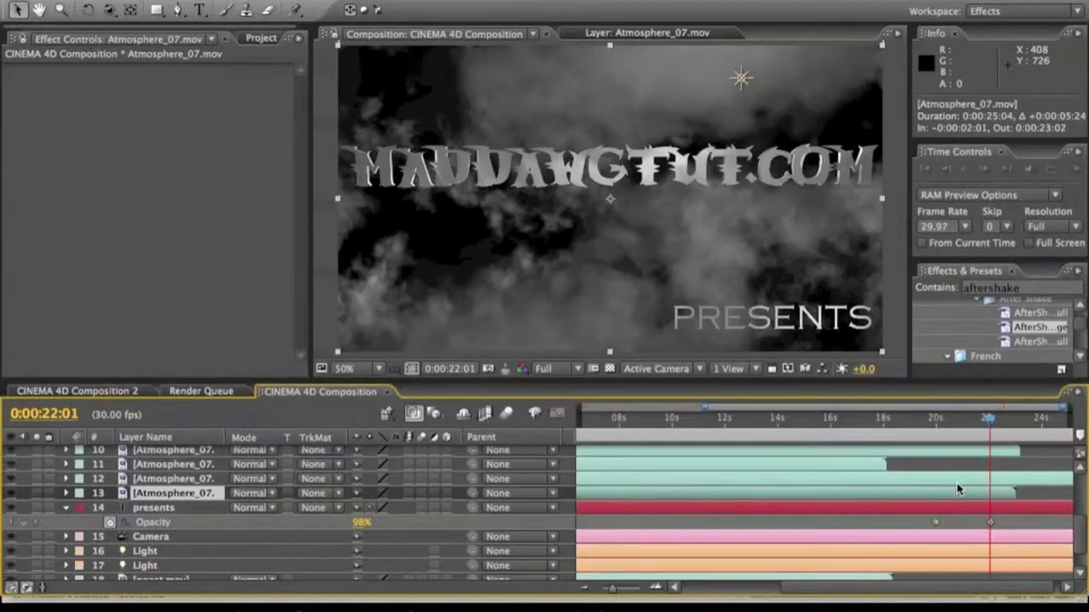
key("ctrl+z")
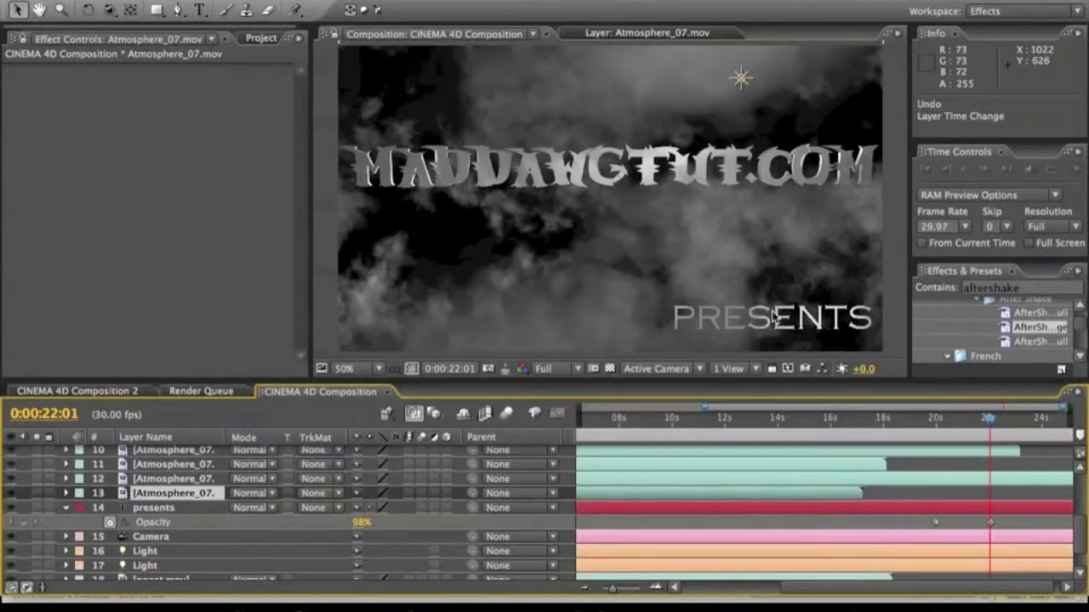
Duplicate the Atmosphere_01 cloud layer twice.
scroll(162, 493, "up", 5)
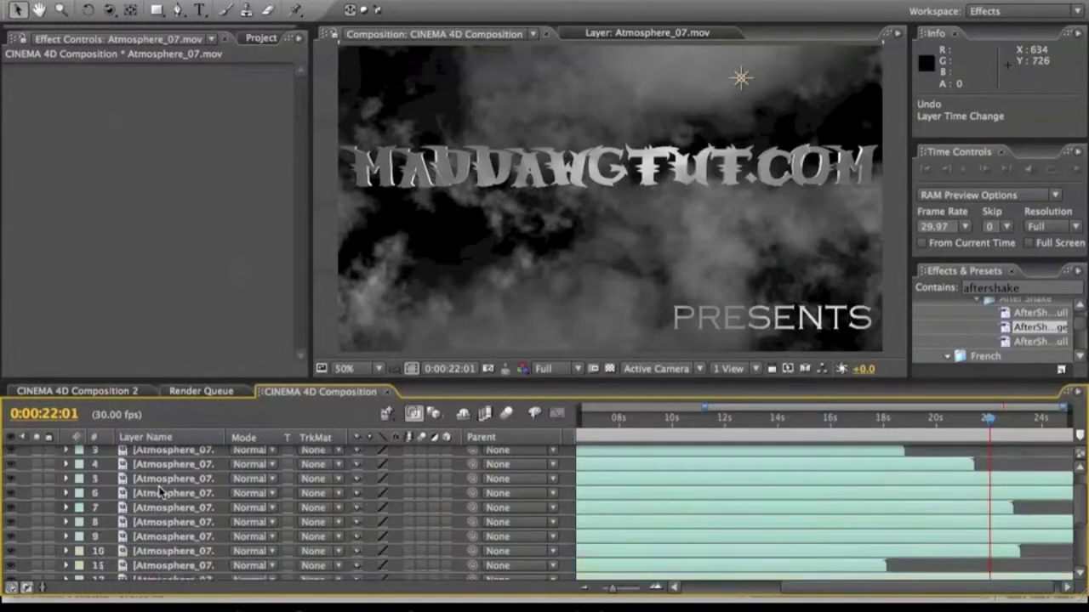
left_click(175, 453)
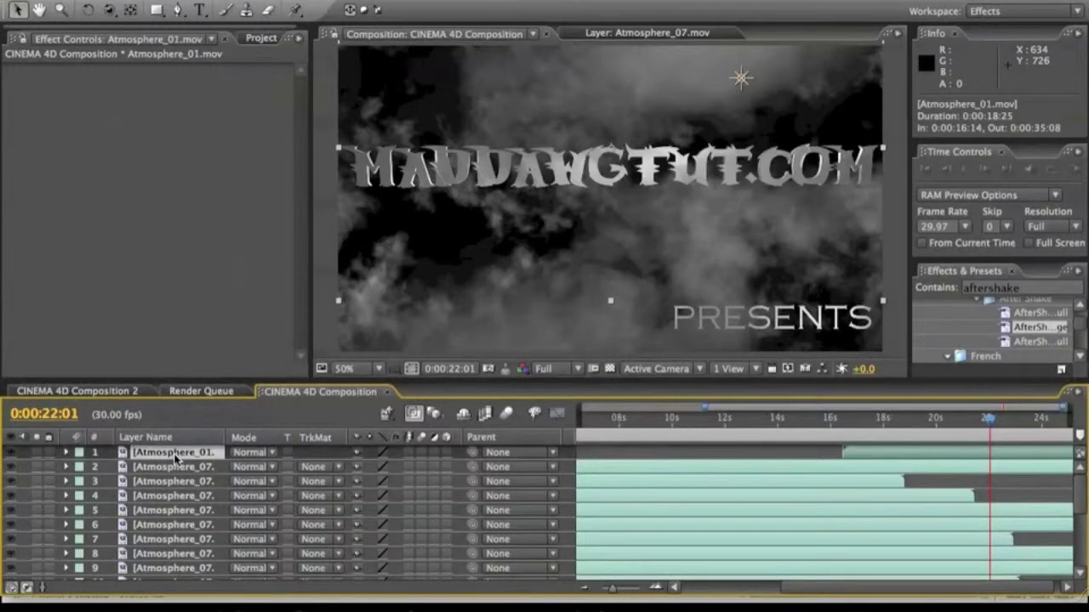
key("ctrl+d")
key("ctrl+d")
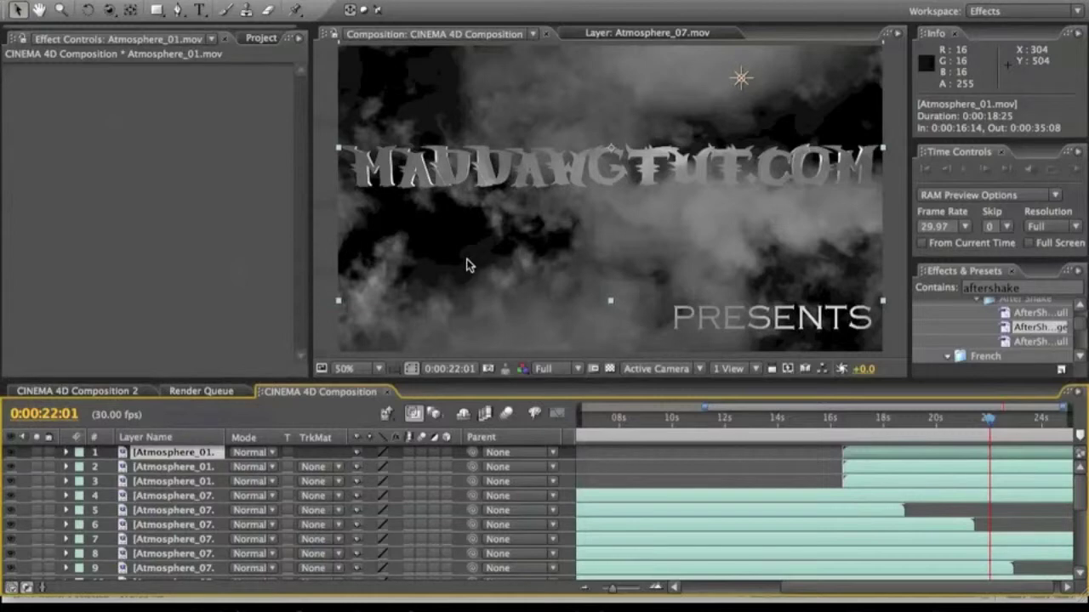
key("w")
left_click_drag(604, 161, 857, 182)
key("ctrl+z")
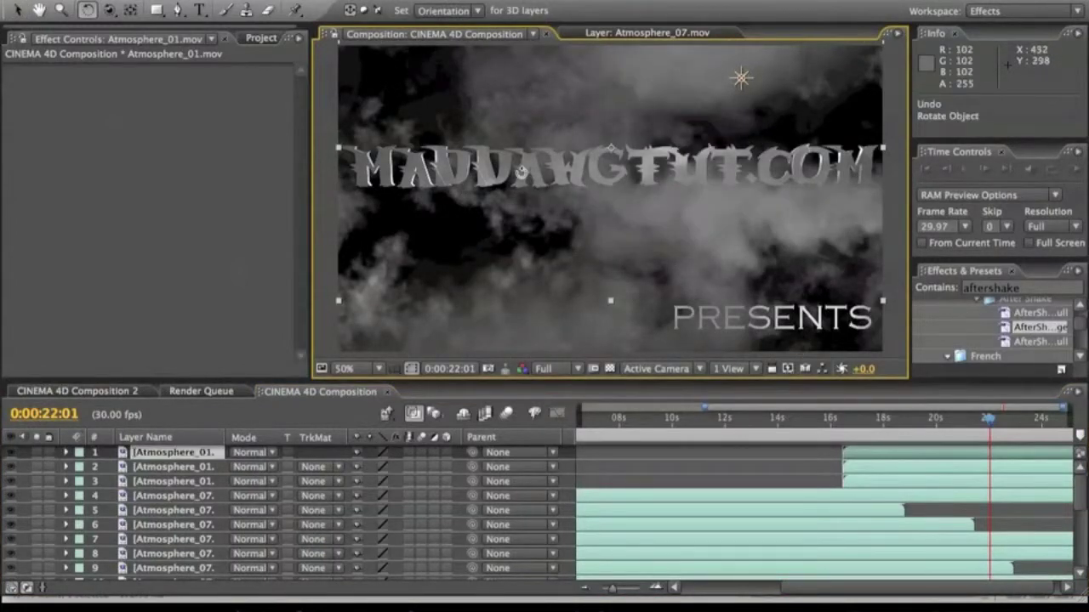
key("F2")
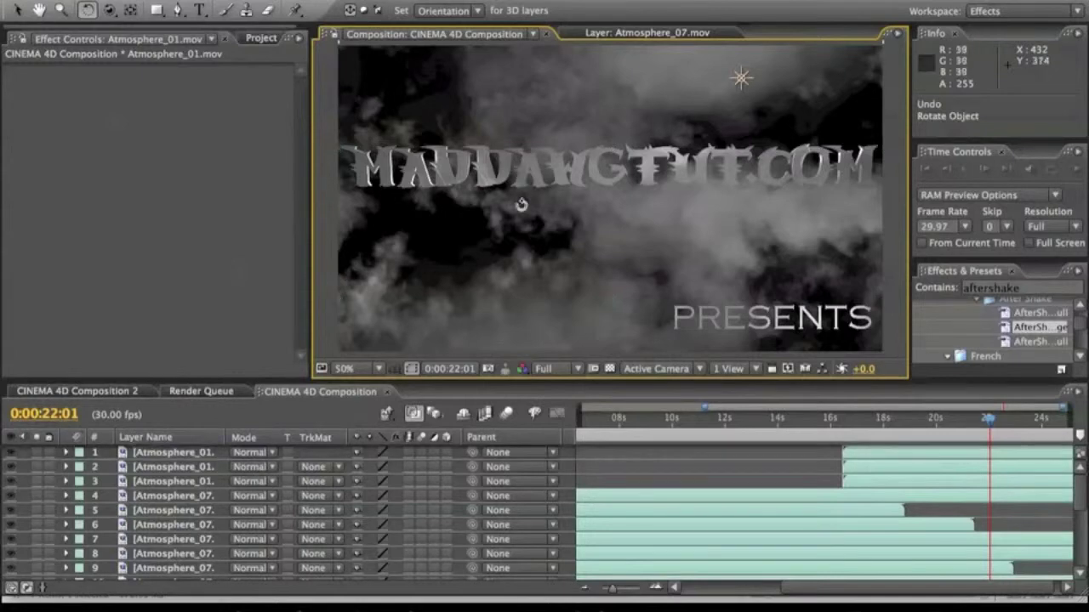
Rotate the third Atmosphere_01 copy 180° and move it lower in the frame.
left_click(173, 482)
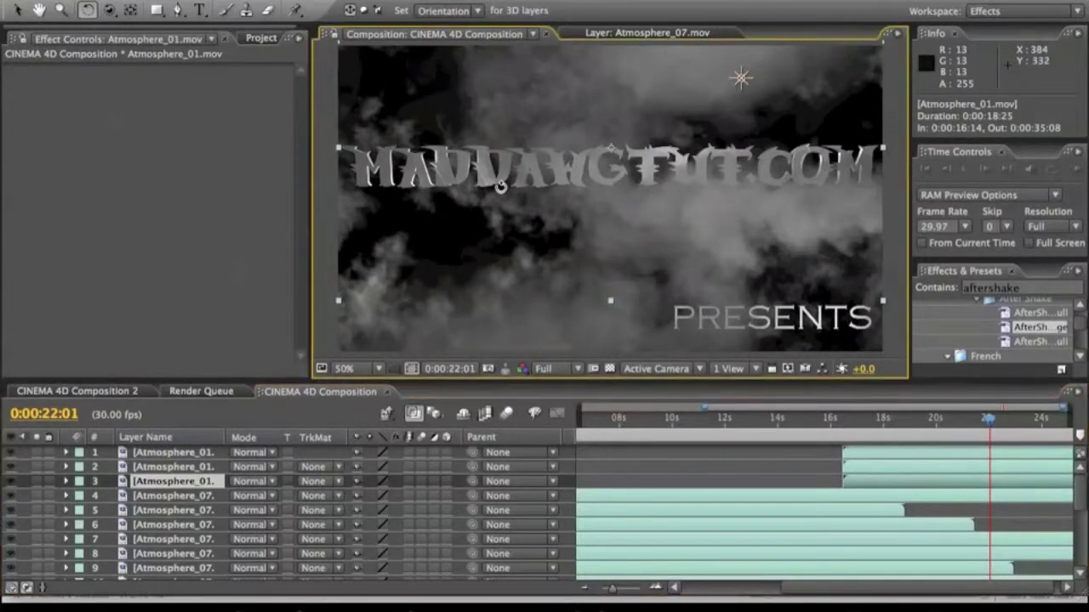
left_click_drag(553, 230, 850, 123)
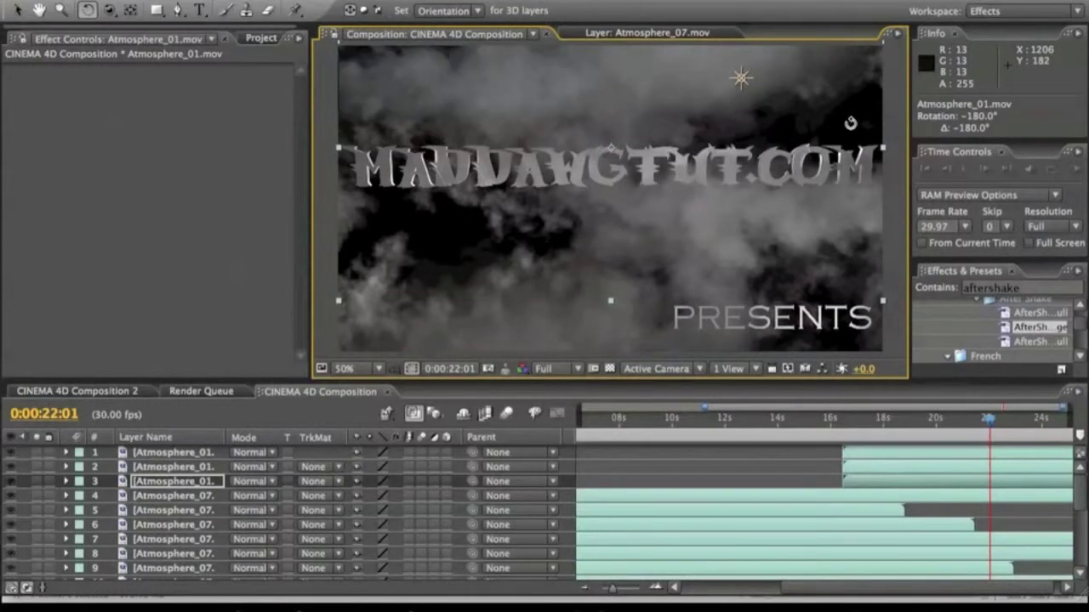
key("v")
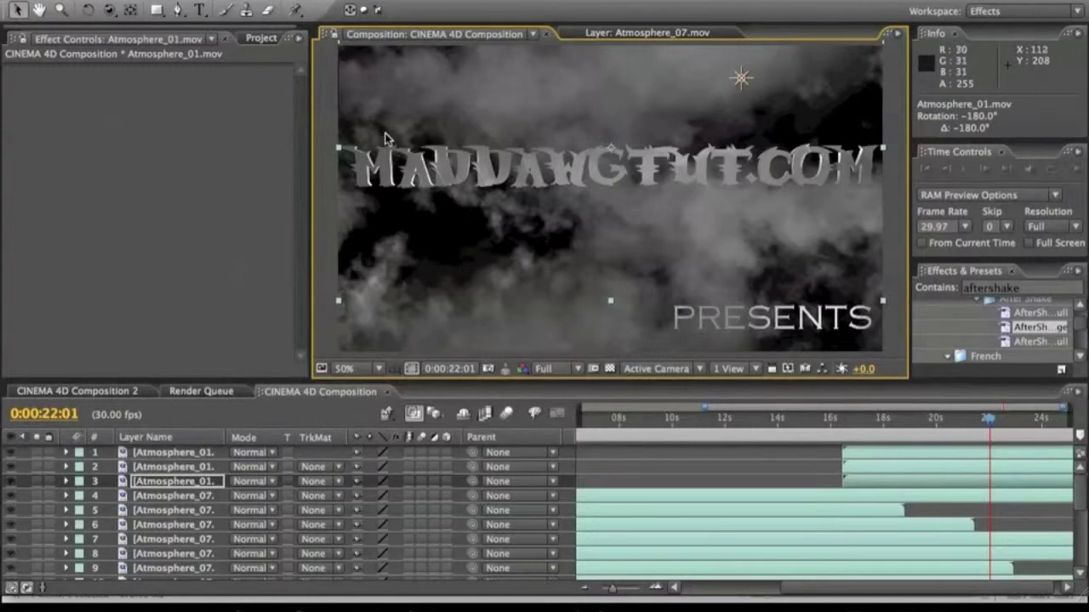
mouse_move(387, 140)
left_mouse_down()
mouse_move(394, 255)
mouse_move(387, 149)
left_mouse_up()
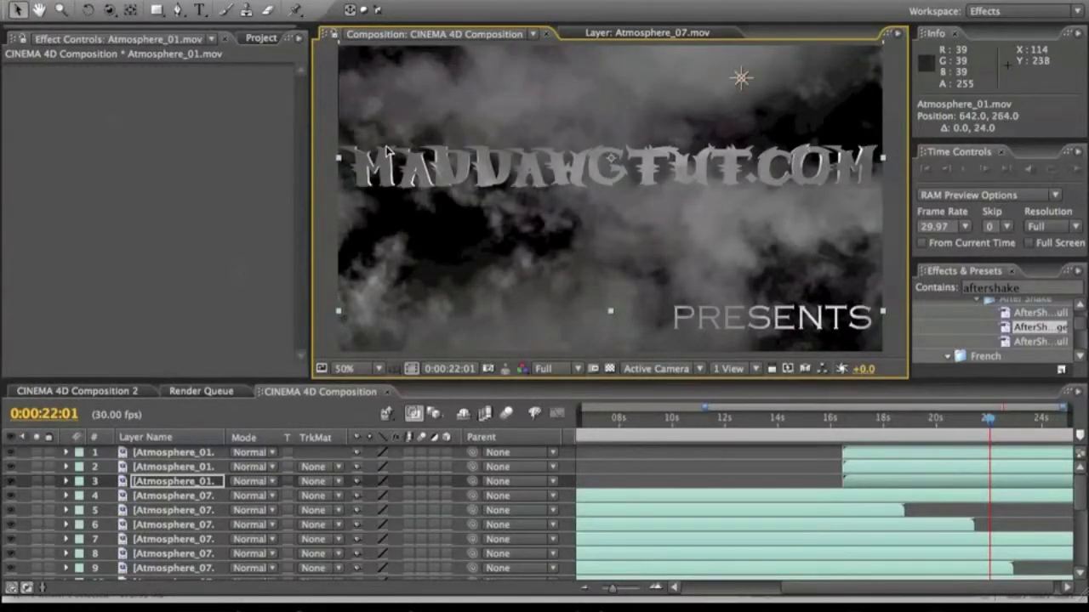
Rotate the second Atmosphere_01 copy to -135° and move it toward the bottom of the frame.
left_click(189, 466)
left_click_drag(614, 231, 619, 192)
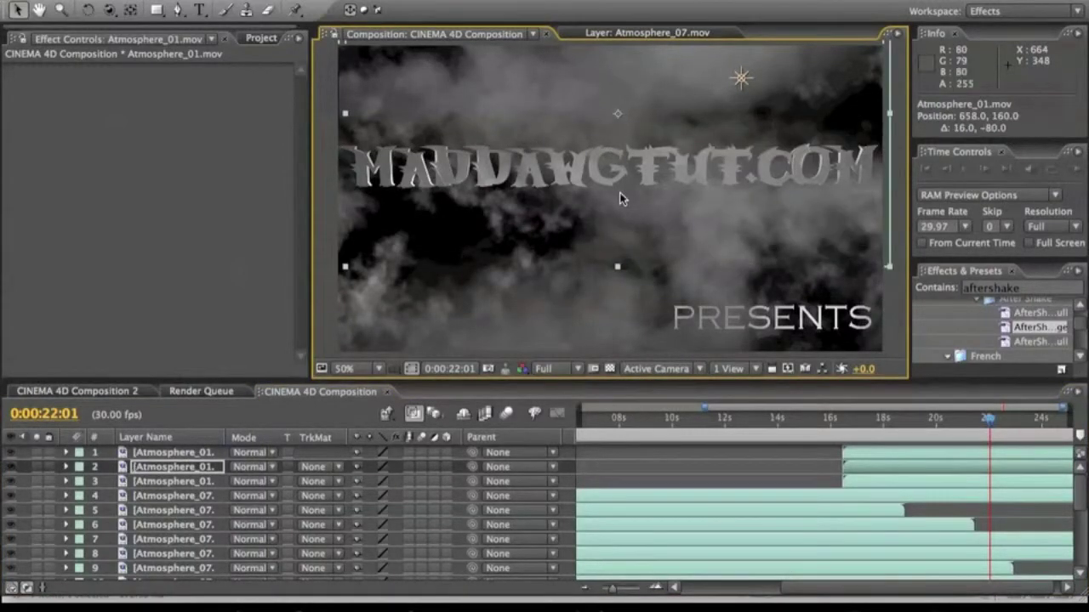
key("ctrl+z")
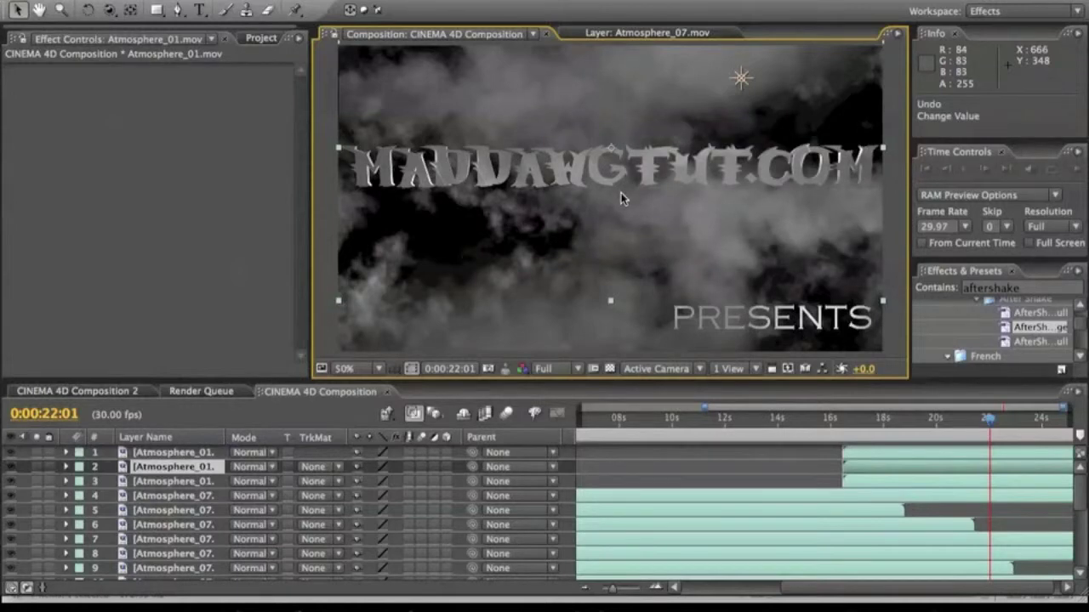
key("w")
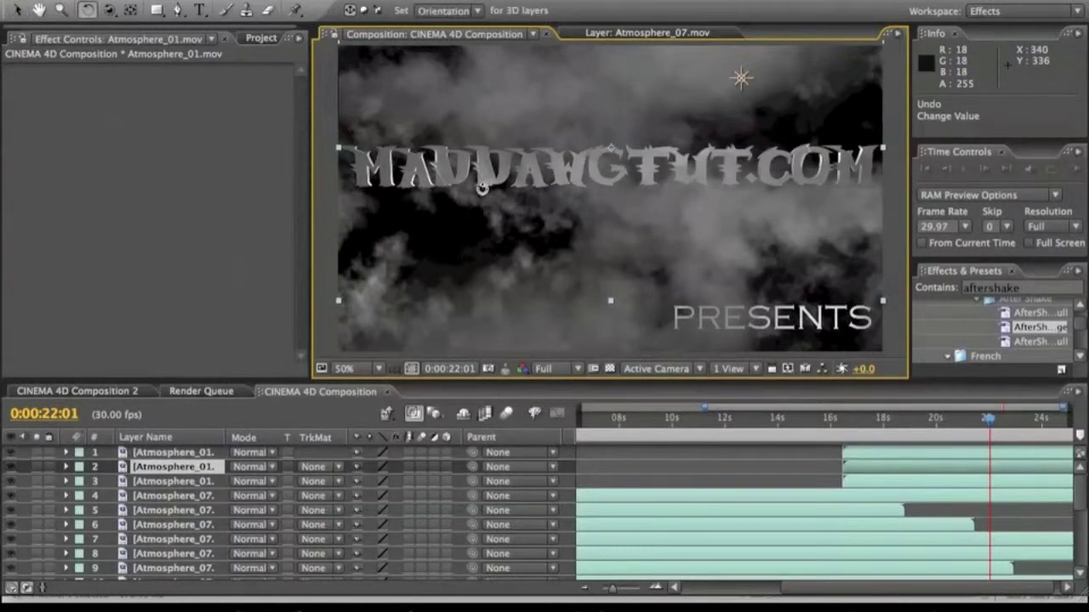
left_click_drag(482, 188, 854, 77)
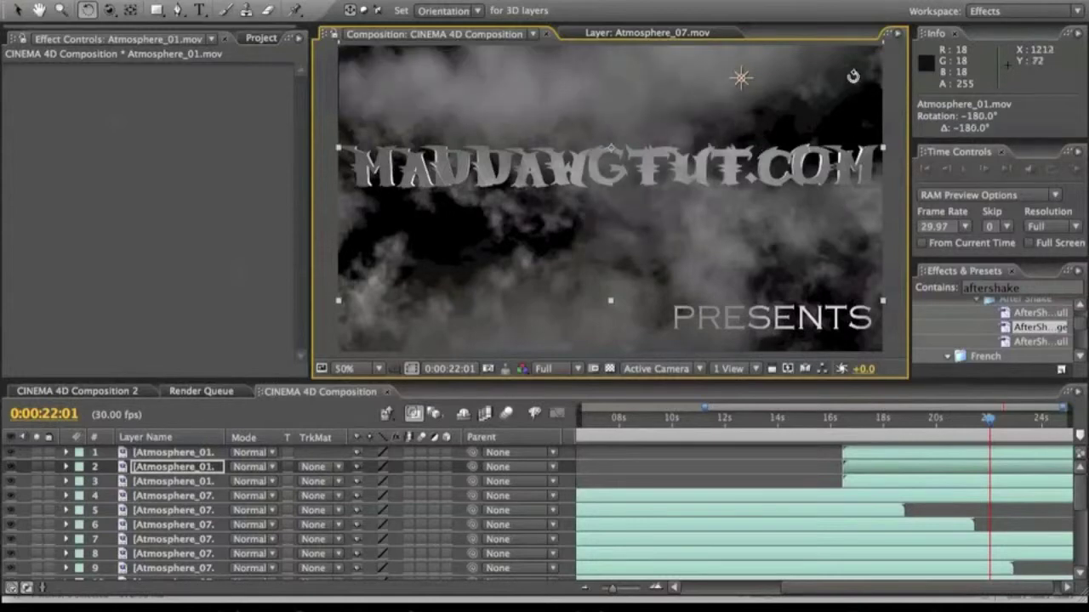
key("v")
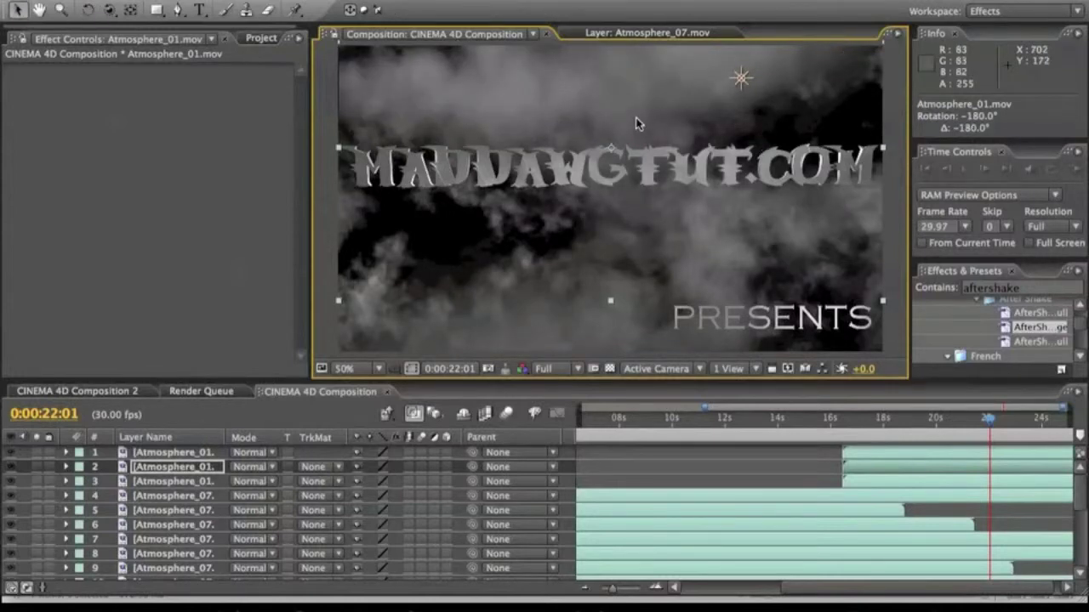
left_click_drag(638, 129, 637, 257)
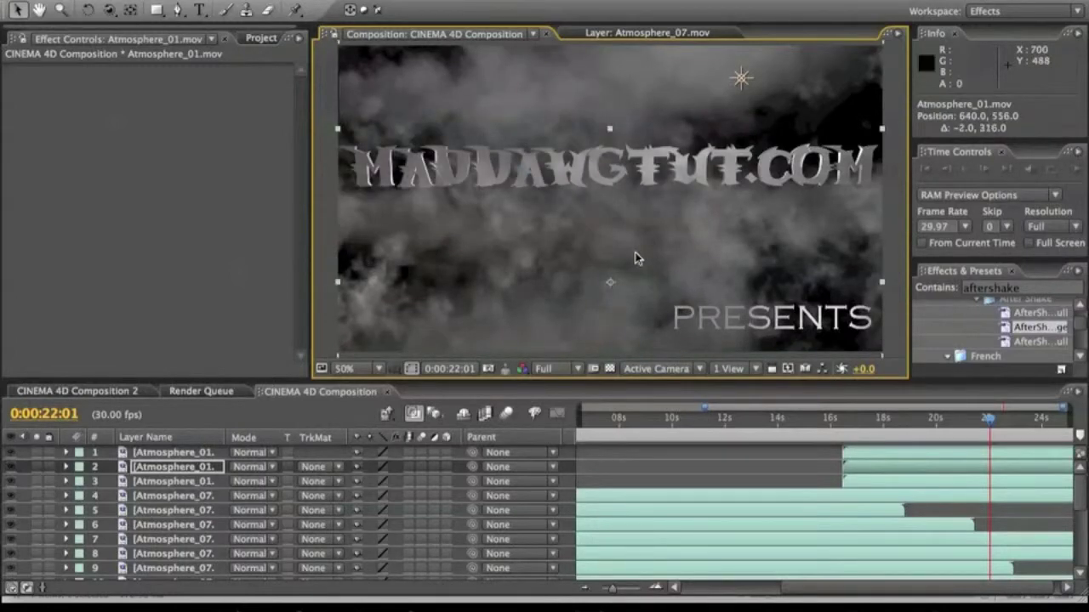
left_click(136, 395)
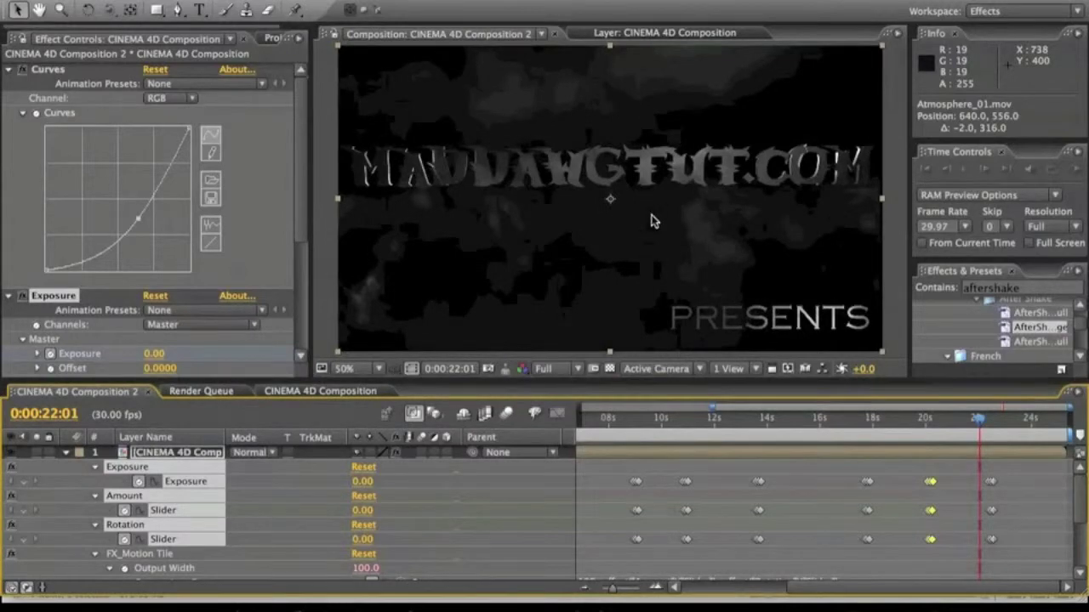
Scrub the time indicator from about 9 seconds back past 7 seconds, deselecting the selected keyframes.
left_click(638, 418)
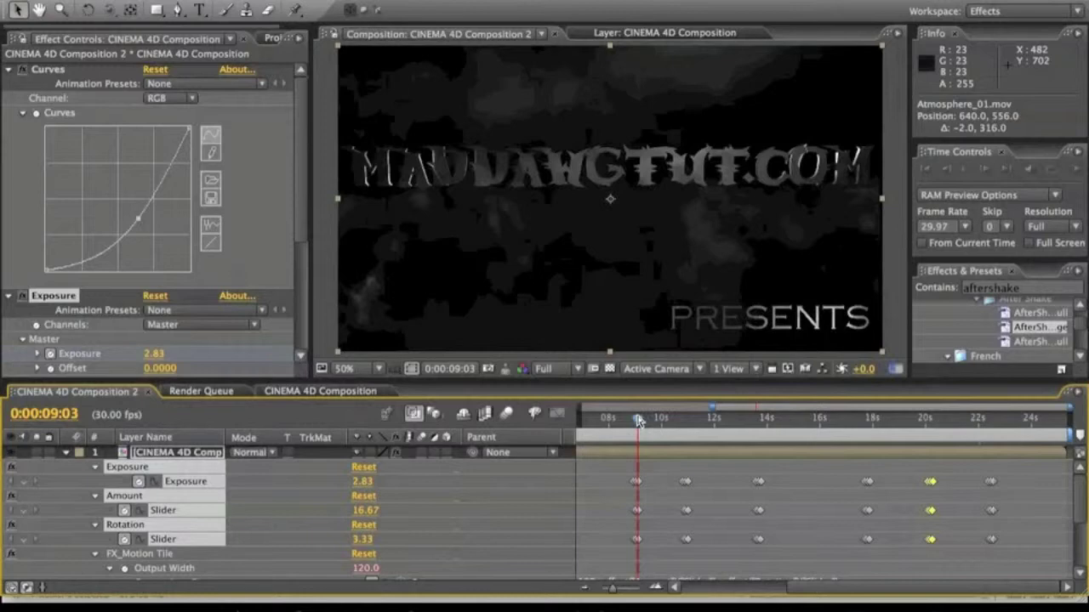
left_click(609, 418)
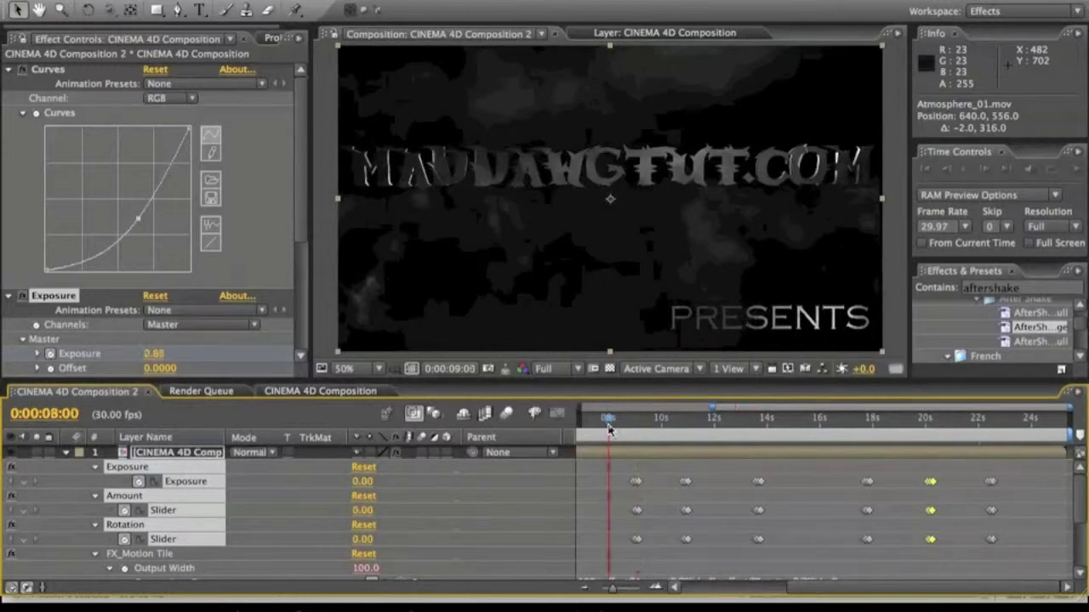
left_click(608, 424)
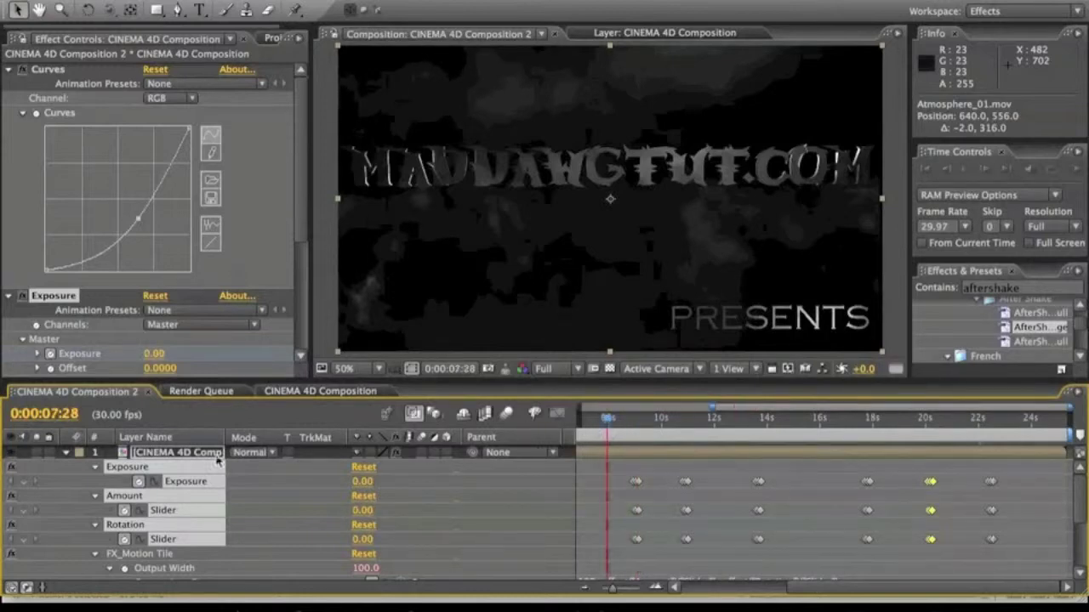
left_click(242, 505)
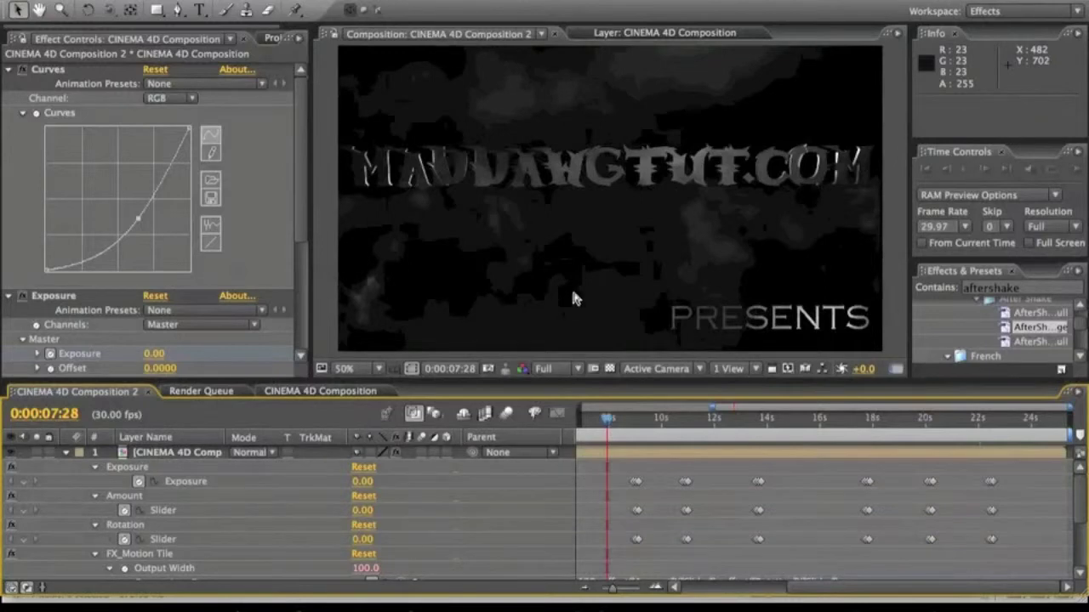
left_click(585, 422)
left_click_drag(573, 430, 611, 430)
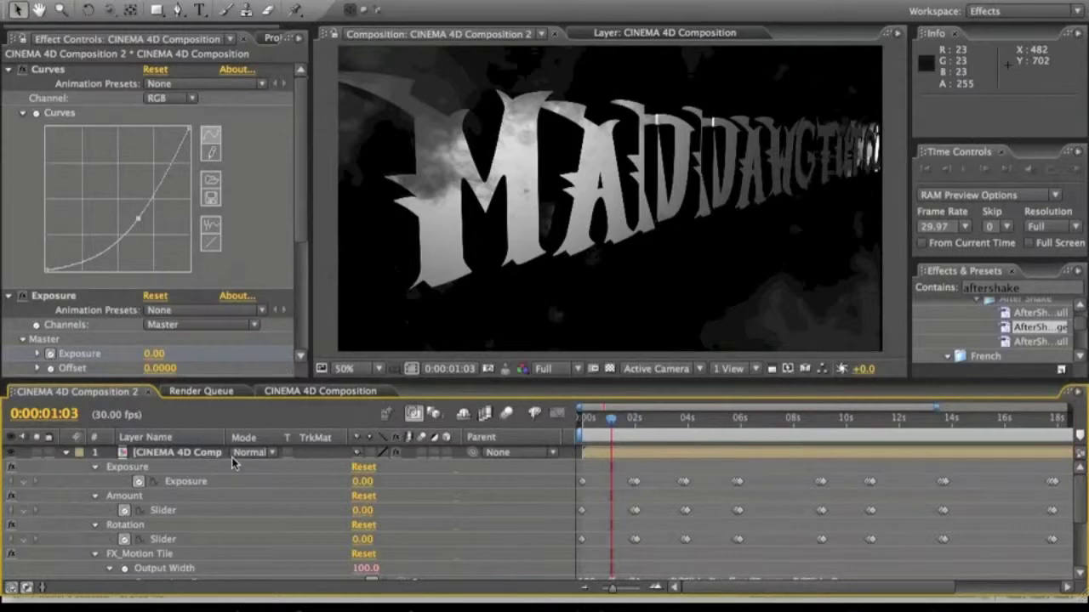
scroll(234, 464, "down", 2)
scroll(234, 463, "up", 3)
Collapse the layer's effect properties and leave the CINEMA 4D Composition layer deselected.
left_click(66, 453)
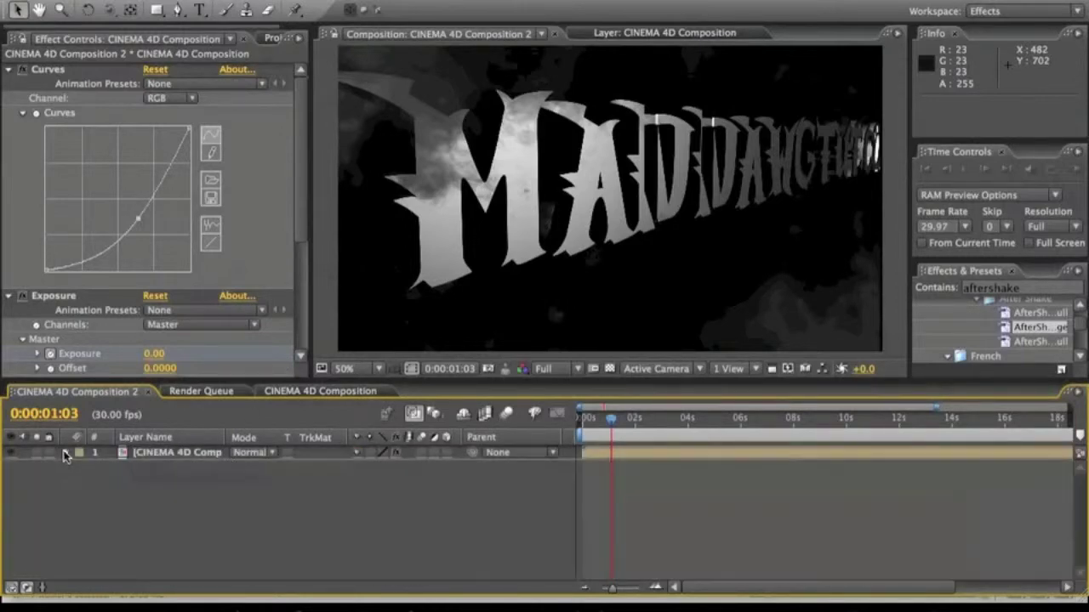
left_click(176, 456)
left_click(157, 494)
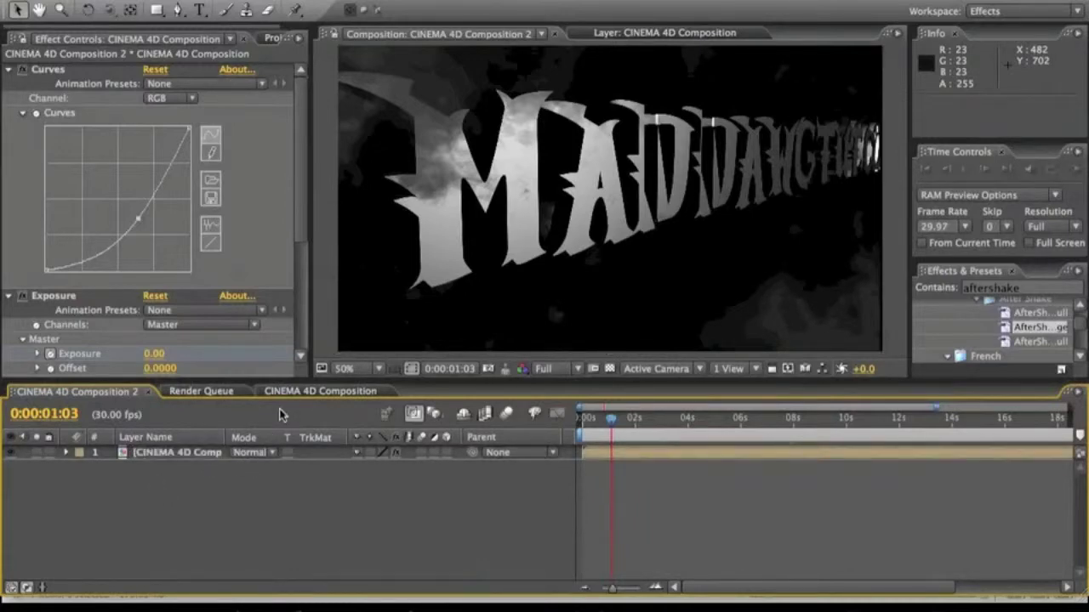